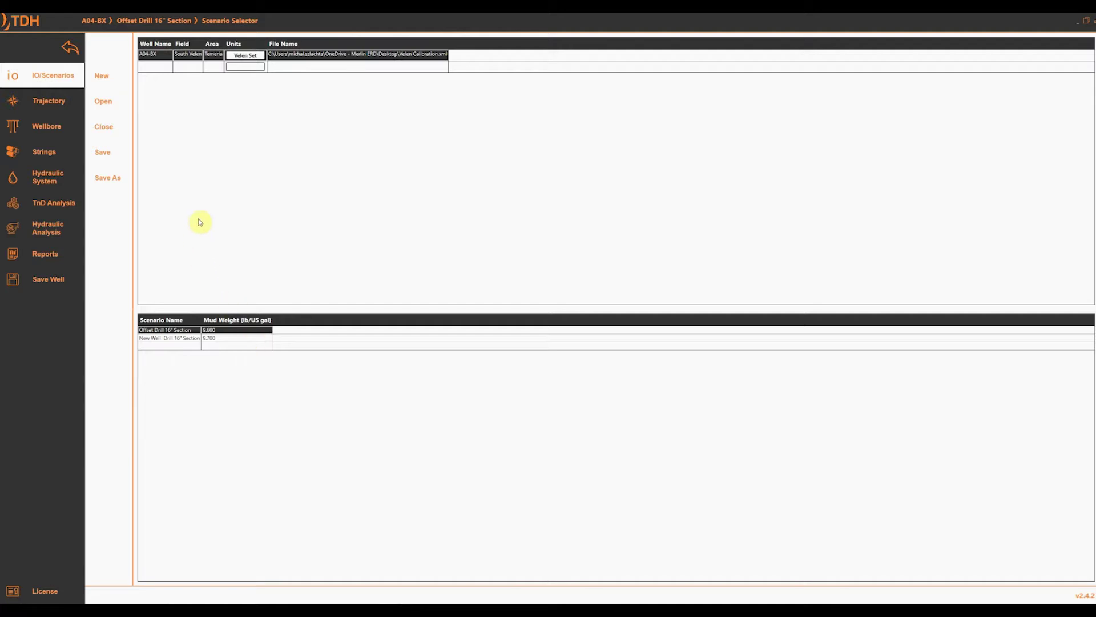
# Step: Review the well trajectory, then the wellbore's riser, 20" casing and 16" open hole sections
pyautogui.click(55, 102)
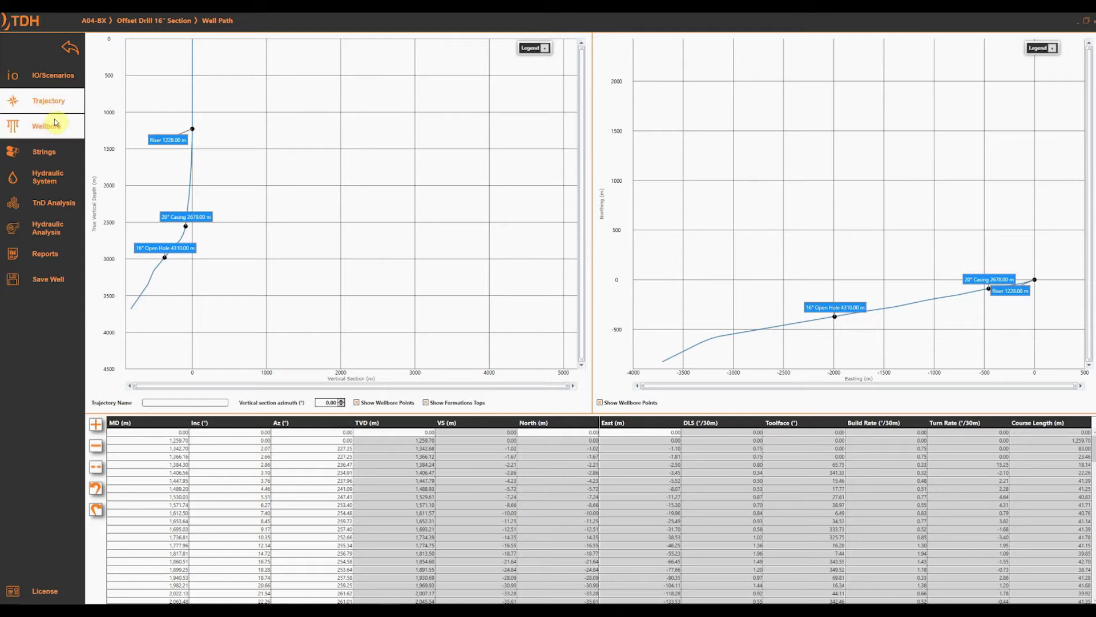
pyautogui.click(47, 130)
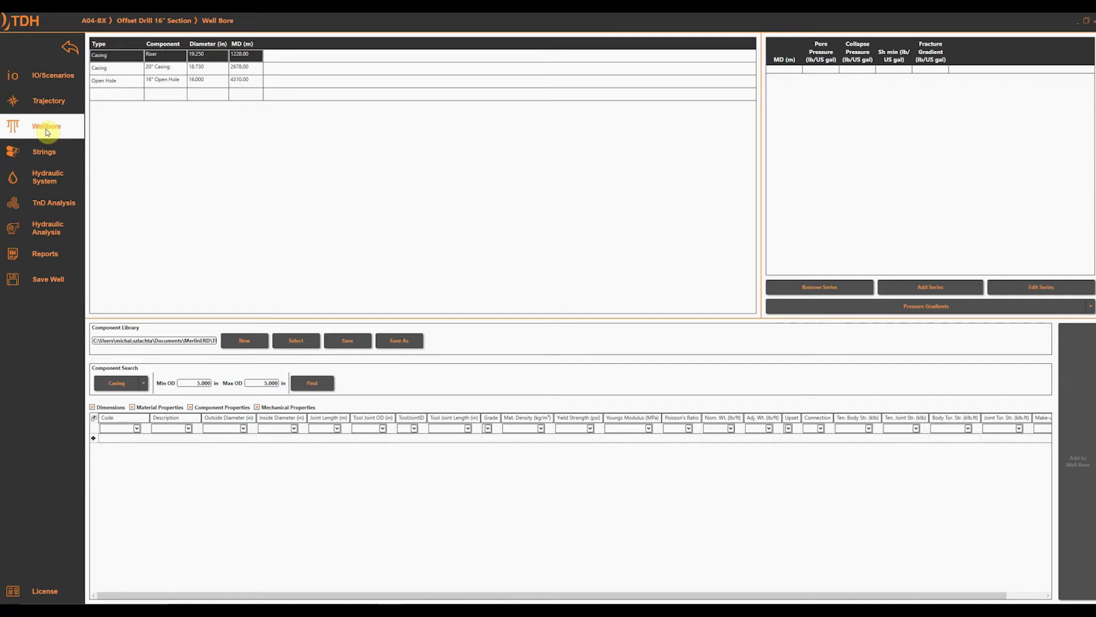
pyautogui.click(165, 84)
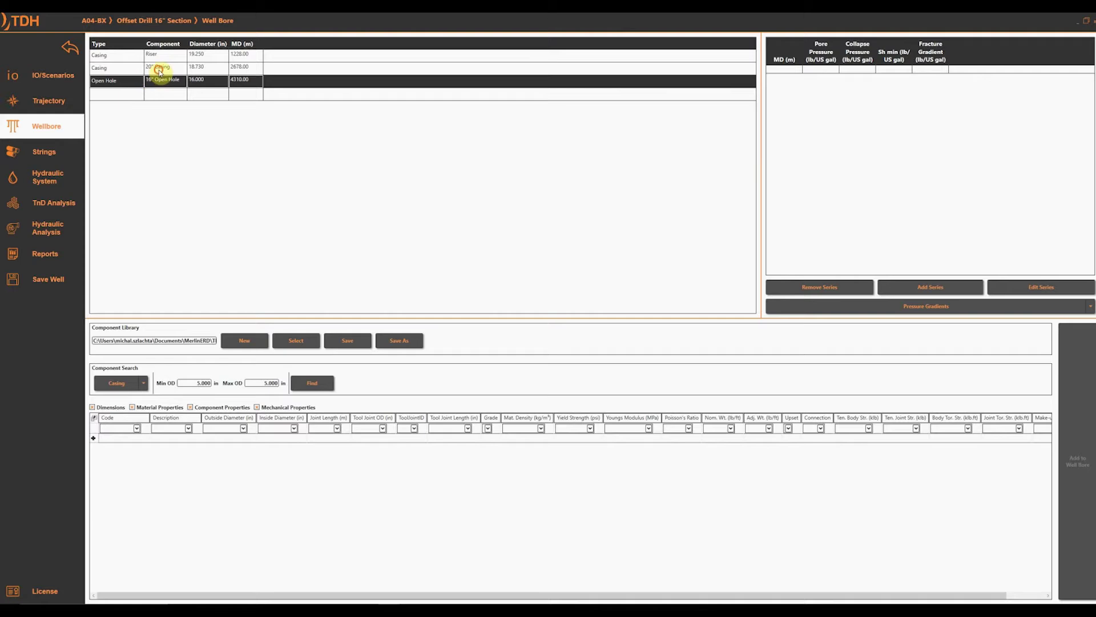
pyautogui.click(160, 69)
pyautogui.click(164, 55)
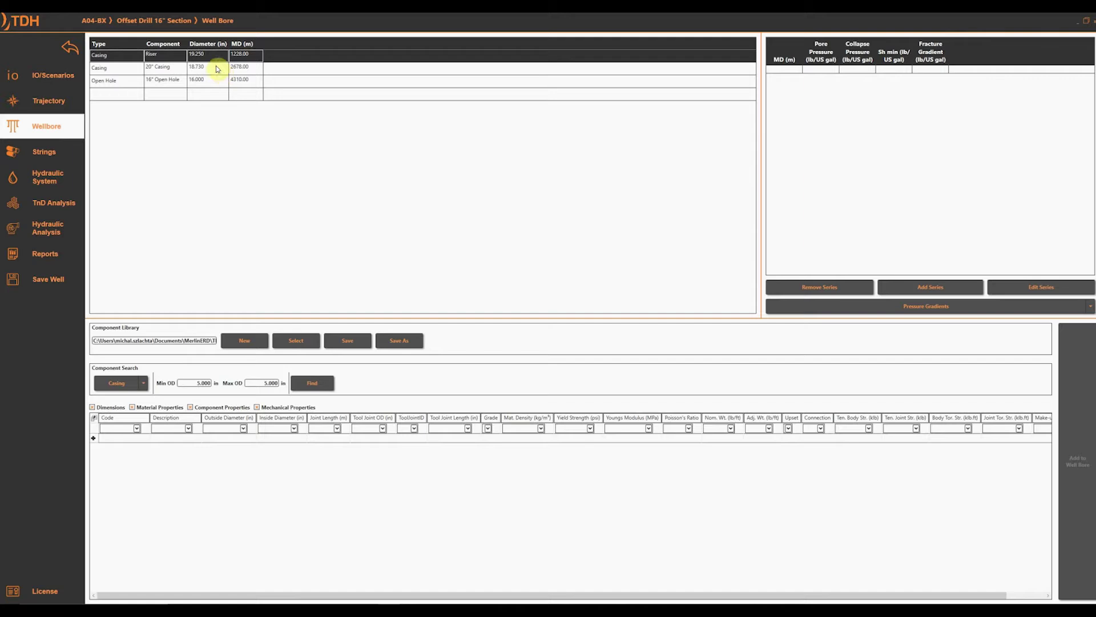
pyautogui.click(162, 70)
pyautogui.click(162, 81)
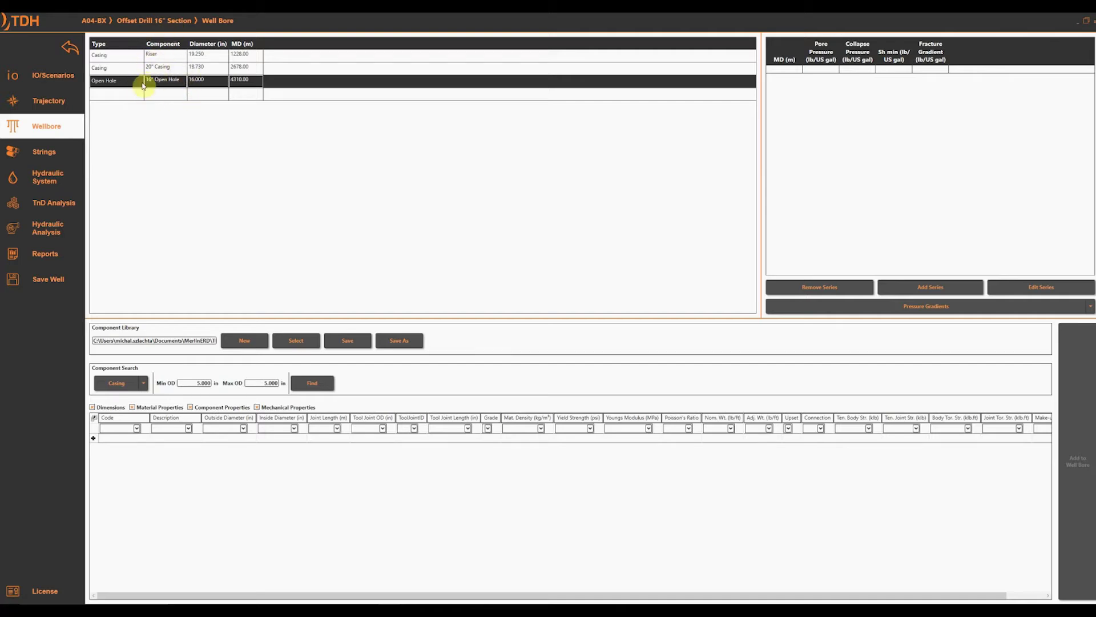
# Step: Open the drill string, widen its Component column and go through each component from the drill pipes down to the lower BHA
pyautogui.click(48, 160)
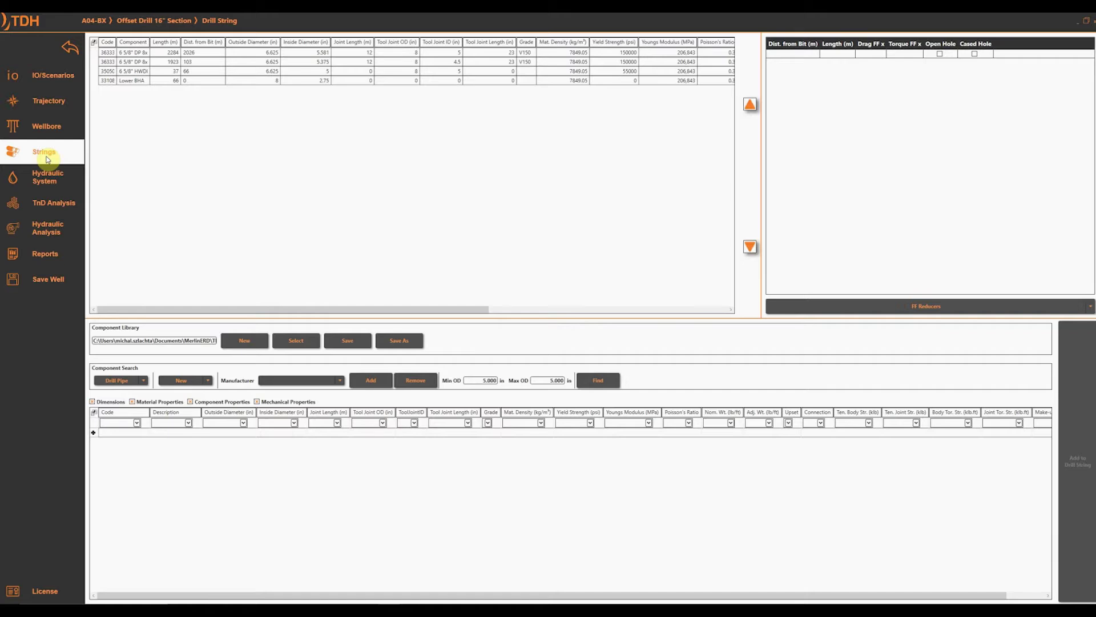
pyautogui.moveTo(149, 41); pyautogui.dragTo(189, 42)
pyautogui.click(158, 52)
pyautogui.click(168, 62)
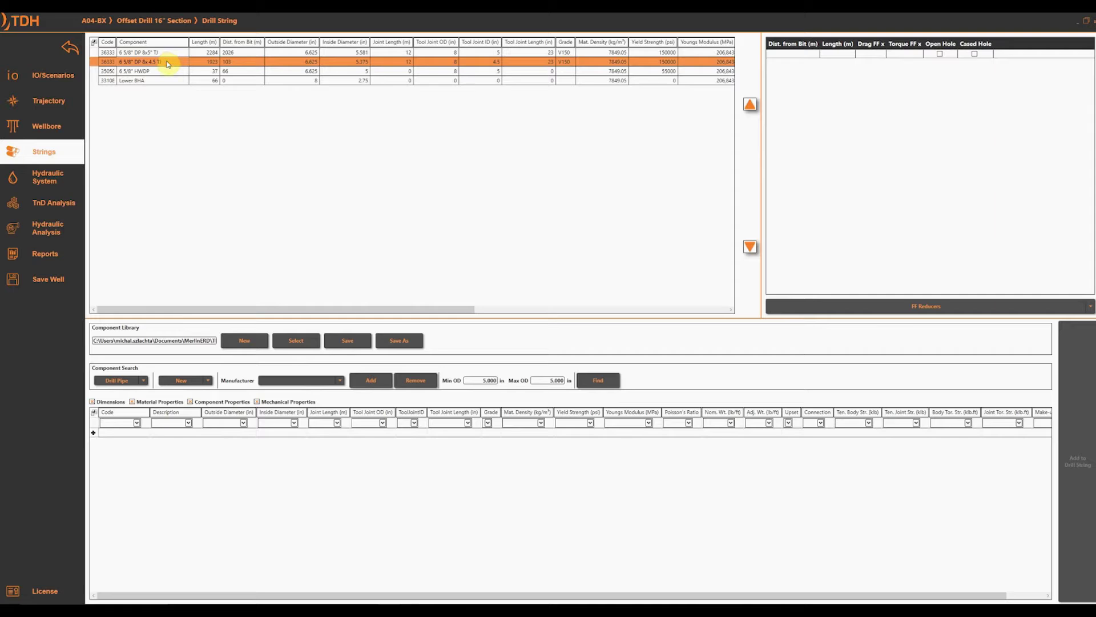
pyautogui.click(157, 71)
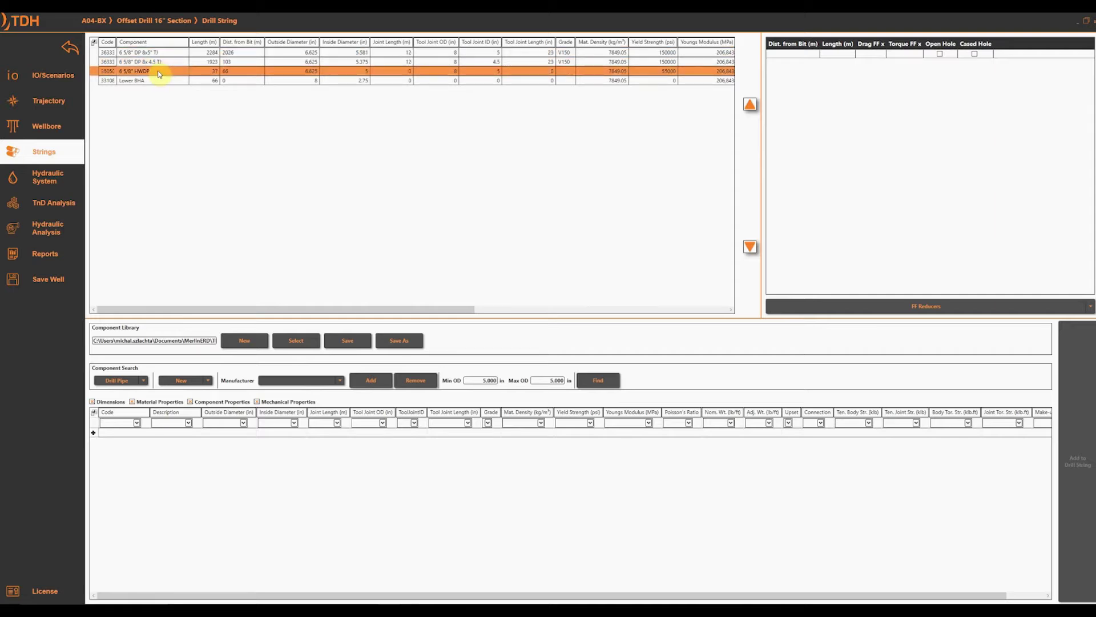
pyautogui.click(155, 82)
pyautogui.click(155, 89)
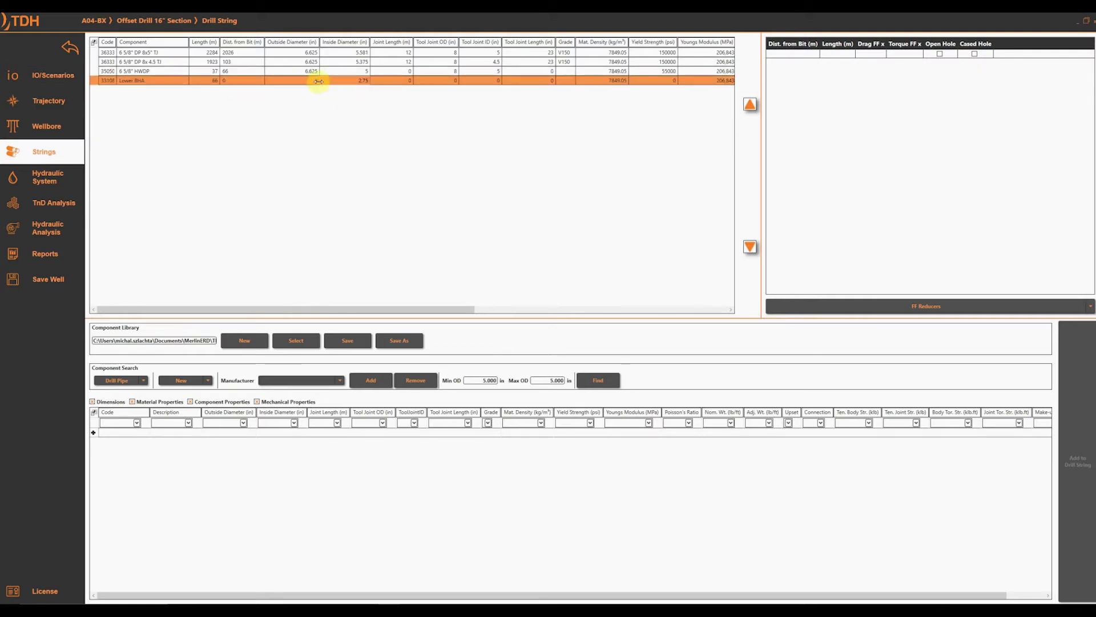
# Step: Examine the drill string components' adjusted weights, connections and torque ratings across the component table
pyautogui.moveTo(334, 308); pyautogui.dragTo(614, 313)
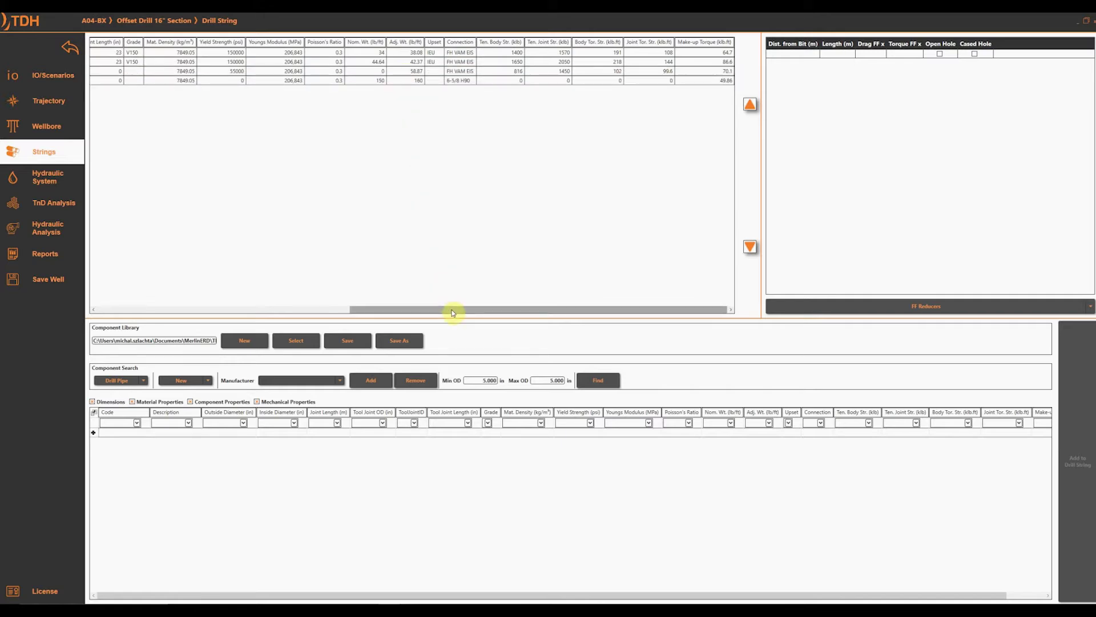
pyautogui.moveTo(453, 312); pyautogui.dragTo(430, 317)
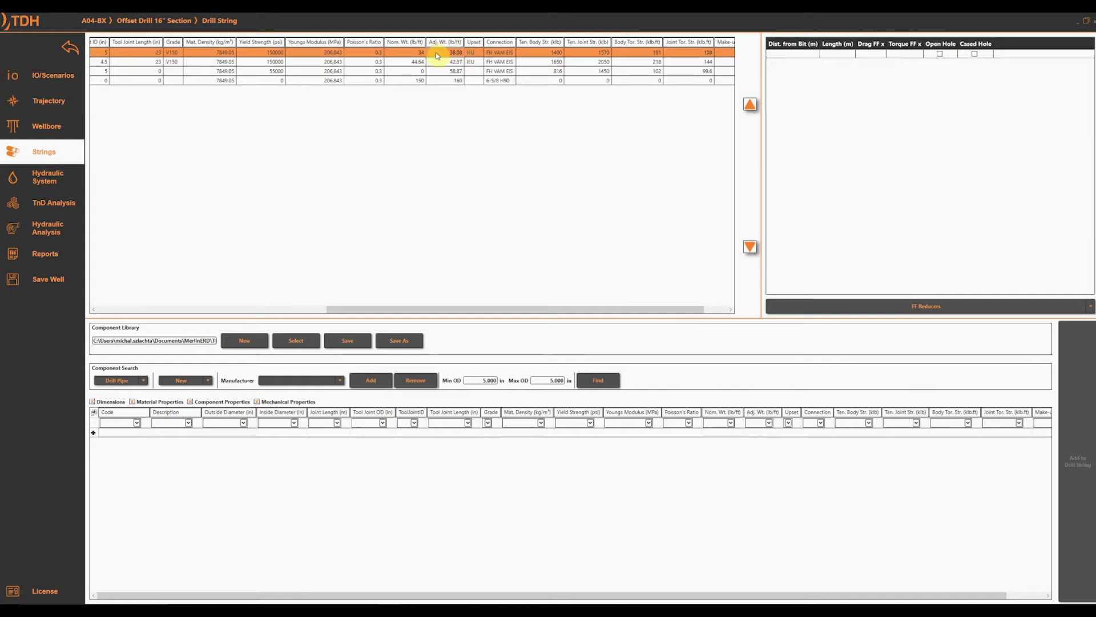
pyautogui.moveTo(428, 311); pyautogui.dragTo(298, 308)
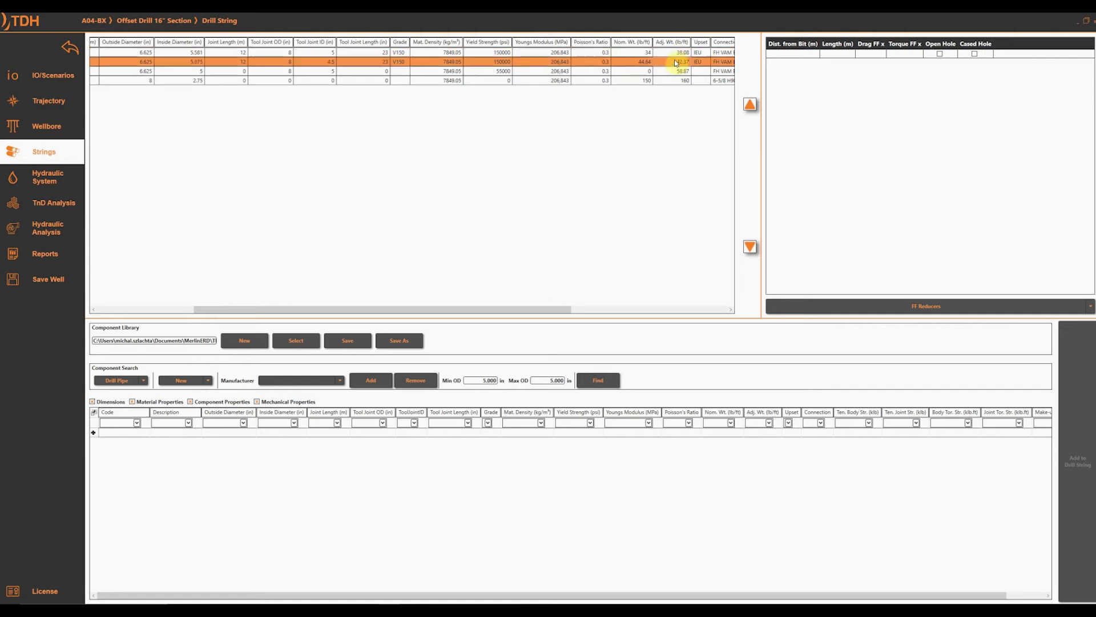
pyautogui.moveTo(421, 311); pyautogui.dragTo(257, 313)
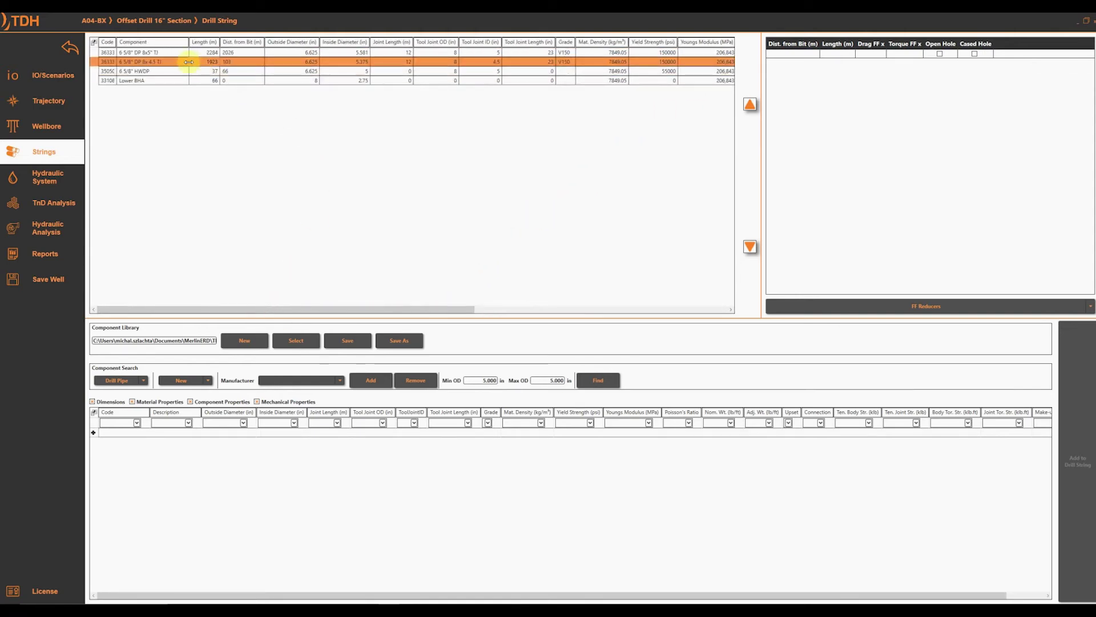
# Step: Check the hydraulic system data and the parameters of the torque and drag analysis
pyautogui.click(57, 178)
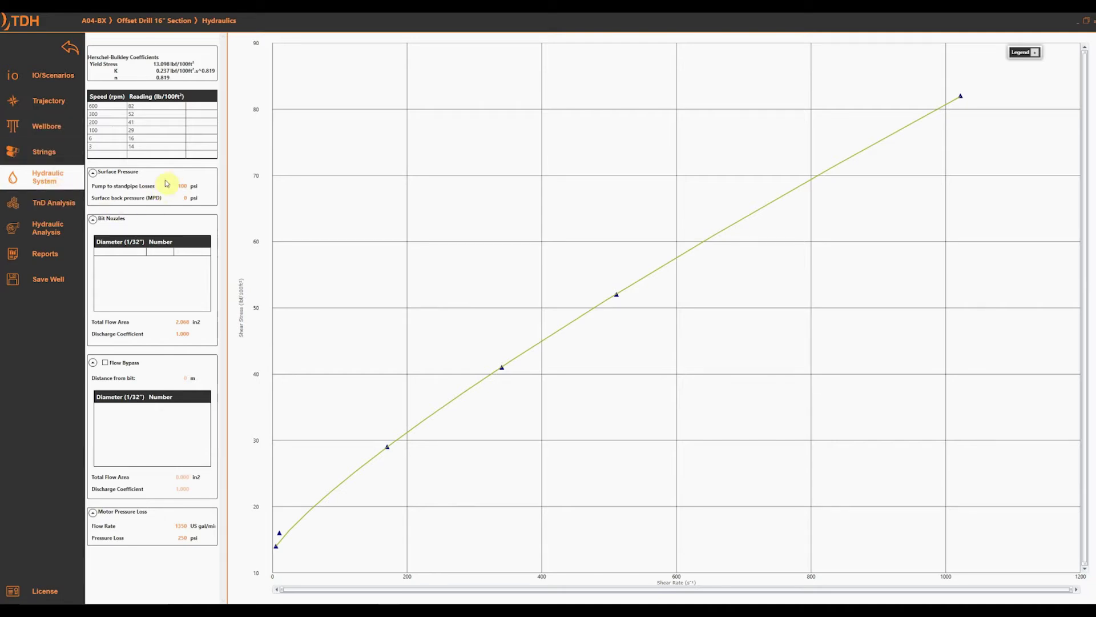
pyautogui.click(39, 205)
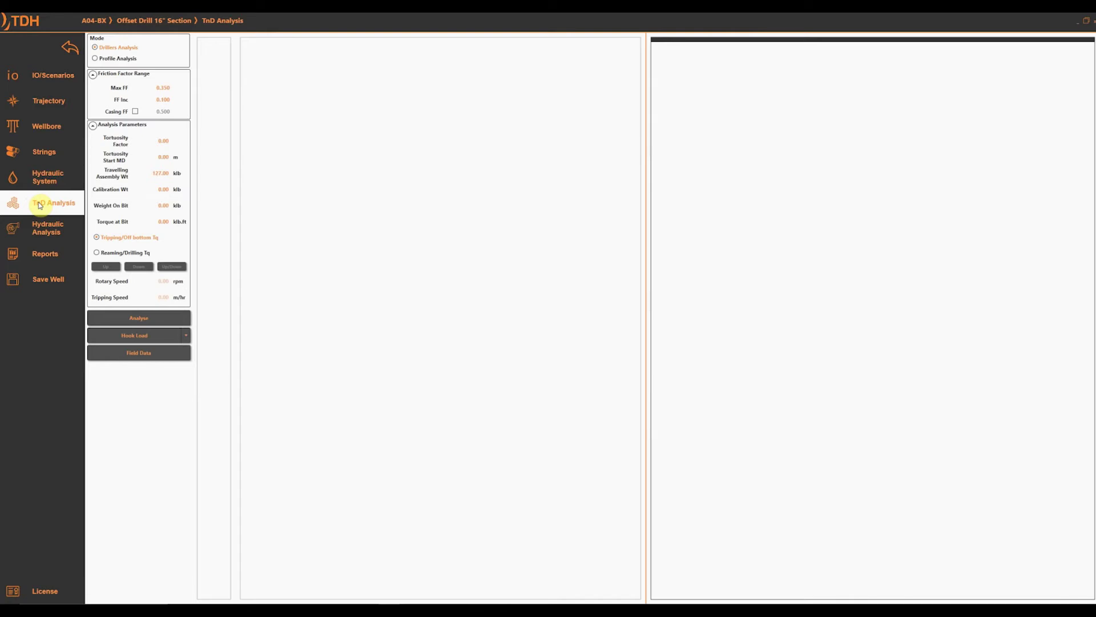
pyautogui.click(155, 205)
pyautogui.click(145, 244)
# Step: Open the field data table, review the recorded weights and torque by measured depth, and close it
pyautogui.click(162, 358)
pyautogui.moveTo(386, 215); pyautogui.dragTo(280, 167)
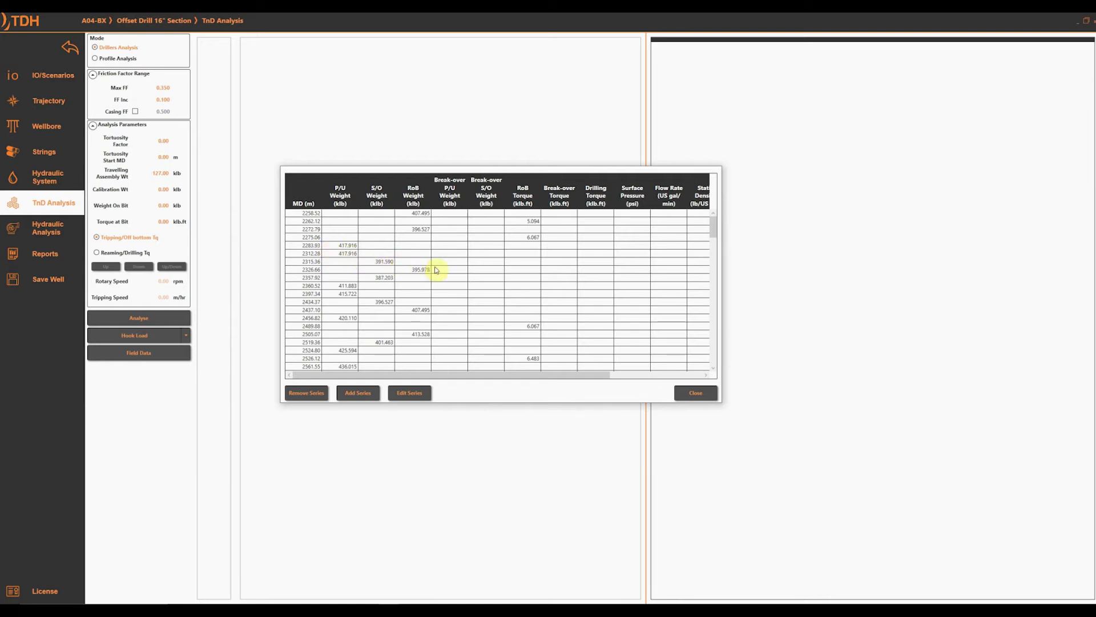
pyautogui.scroll(-6, 437, 270)
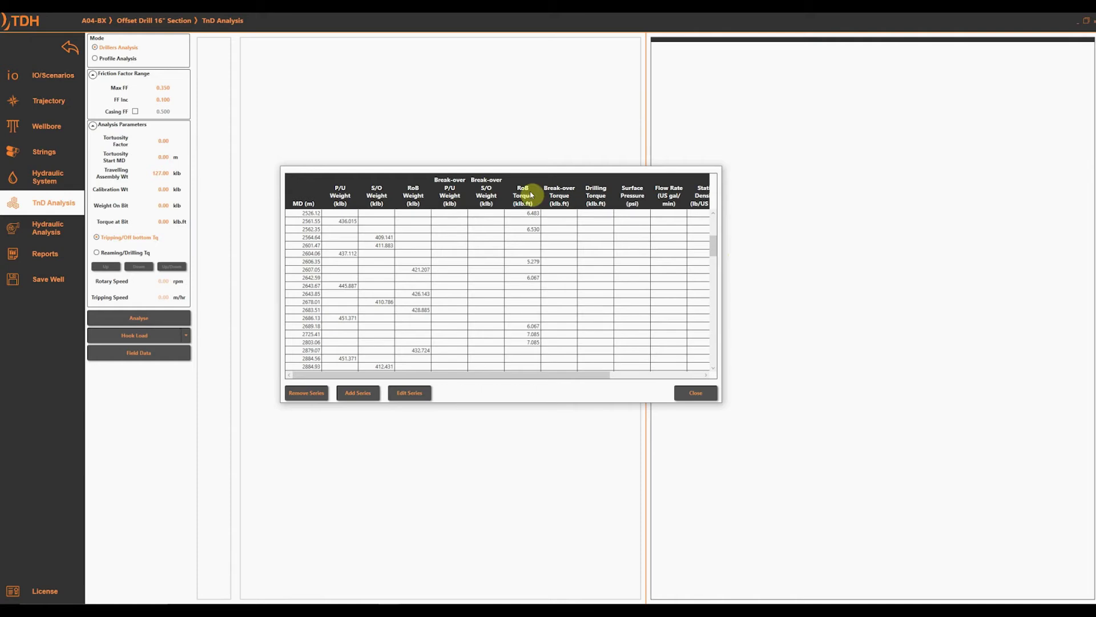
pyautogui.moveTo(714, 251); pyautogui.dragTo(712, 226)
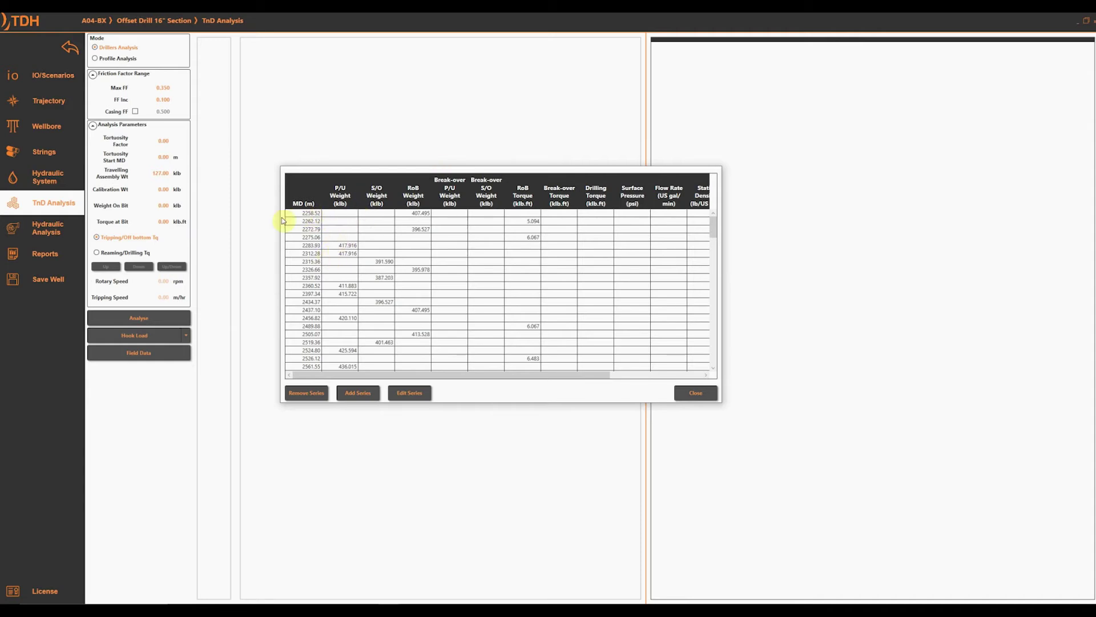
pyautogui.click(695, 393)
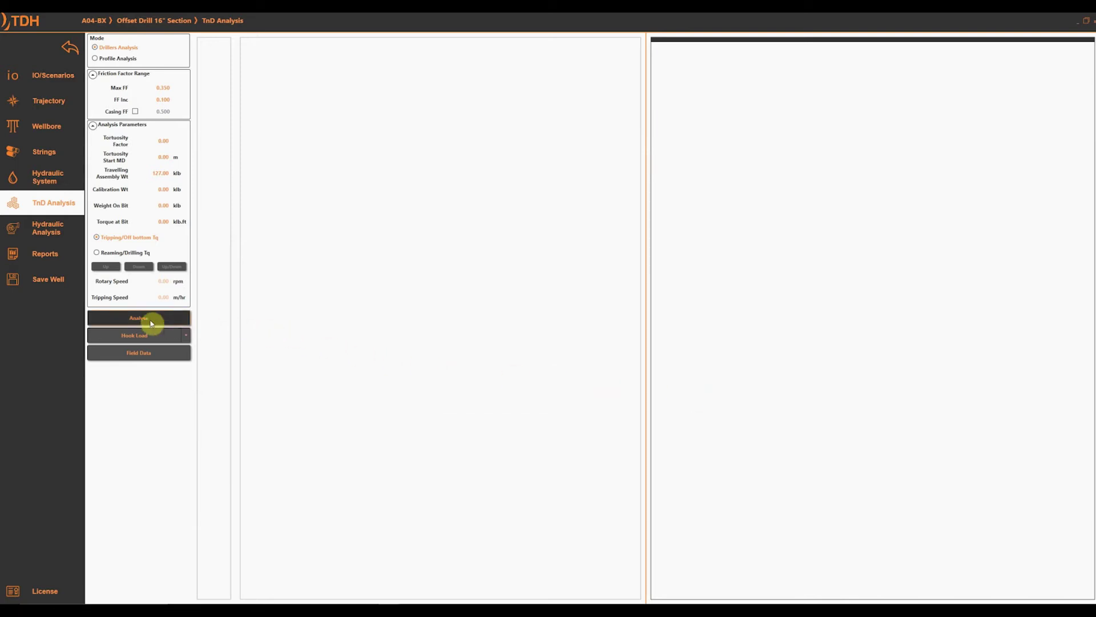
# Step: Run the hook load analysis, expand the chart legend and inspect the modelled curves against the field data around the 20" casing shoe
pyautogui.click(118, 318)
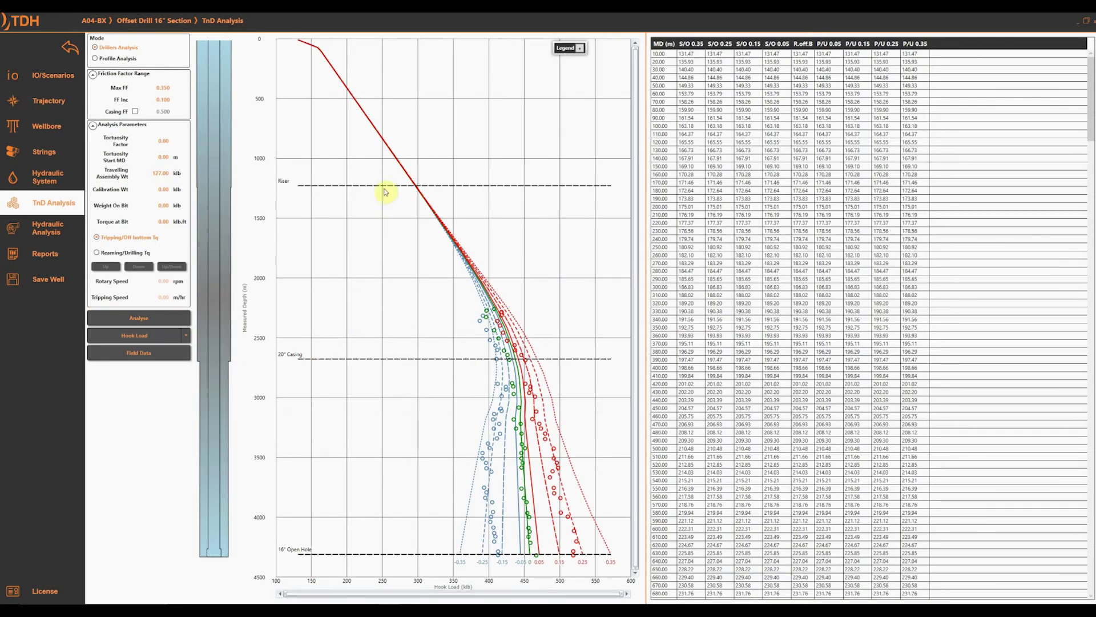
pyautogui.moveTo(411, 178)
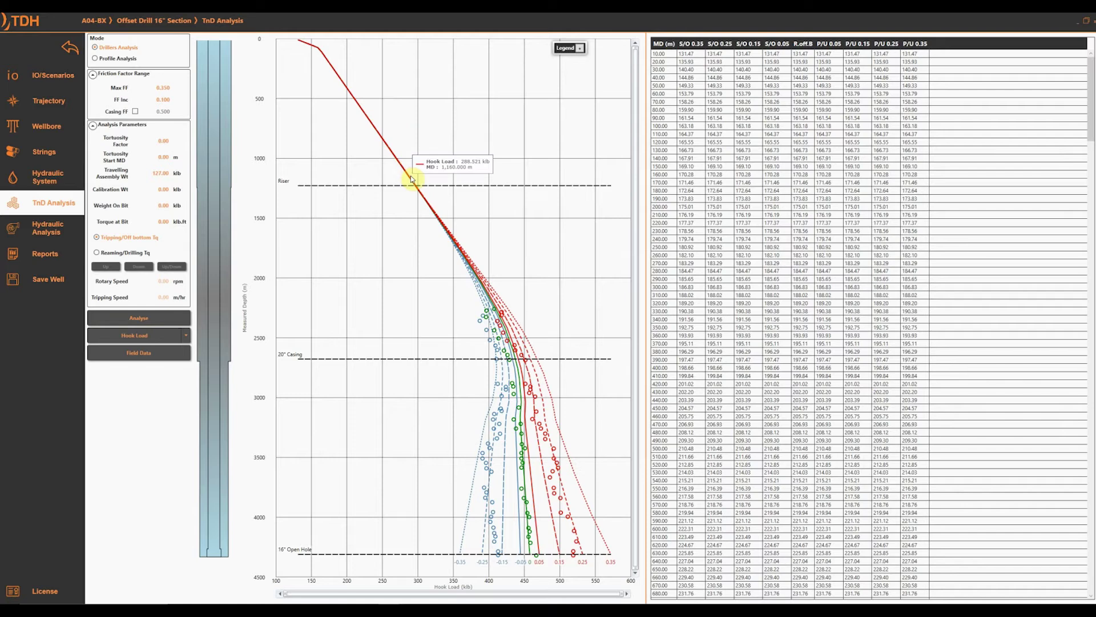
pyautogui.moveTo(496, 345)
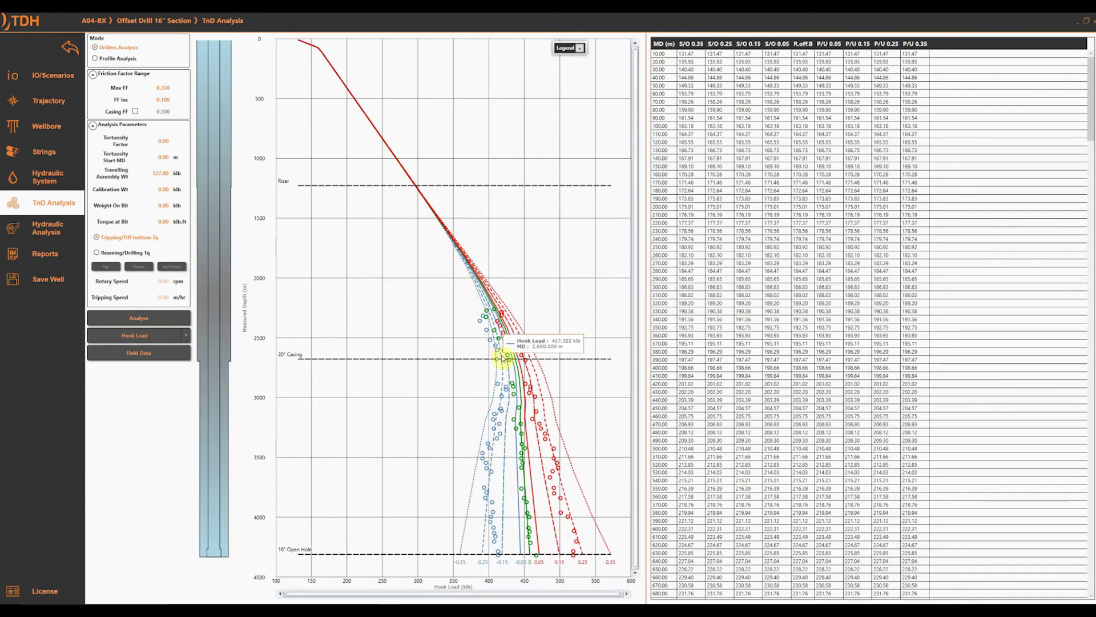
pyautogui.click(579, 48)
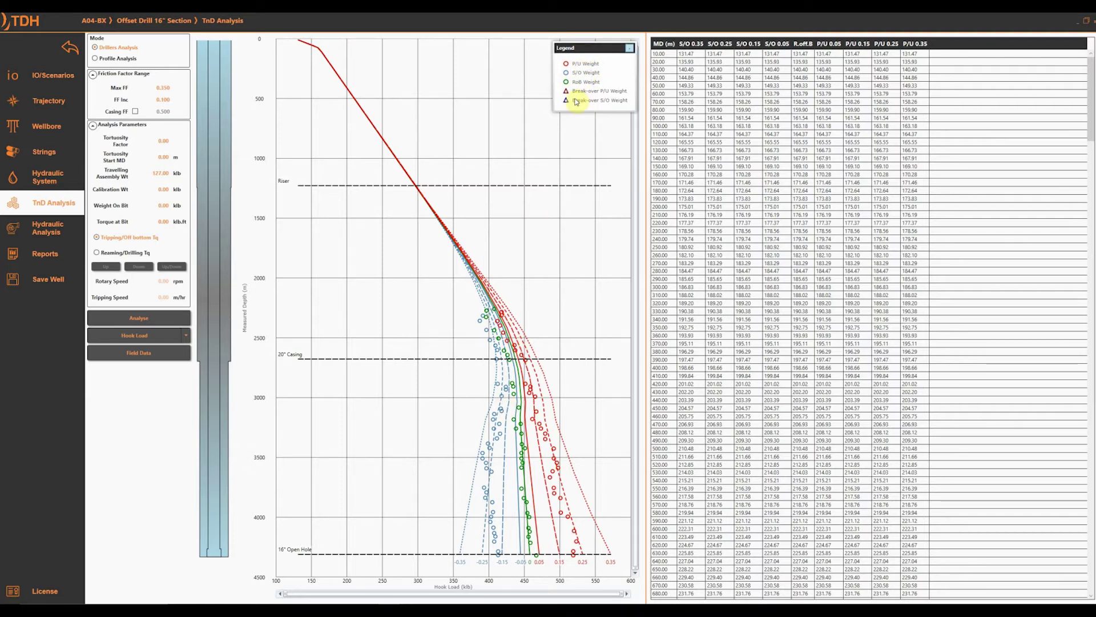
pyautogui.moveTo(513, 357)
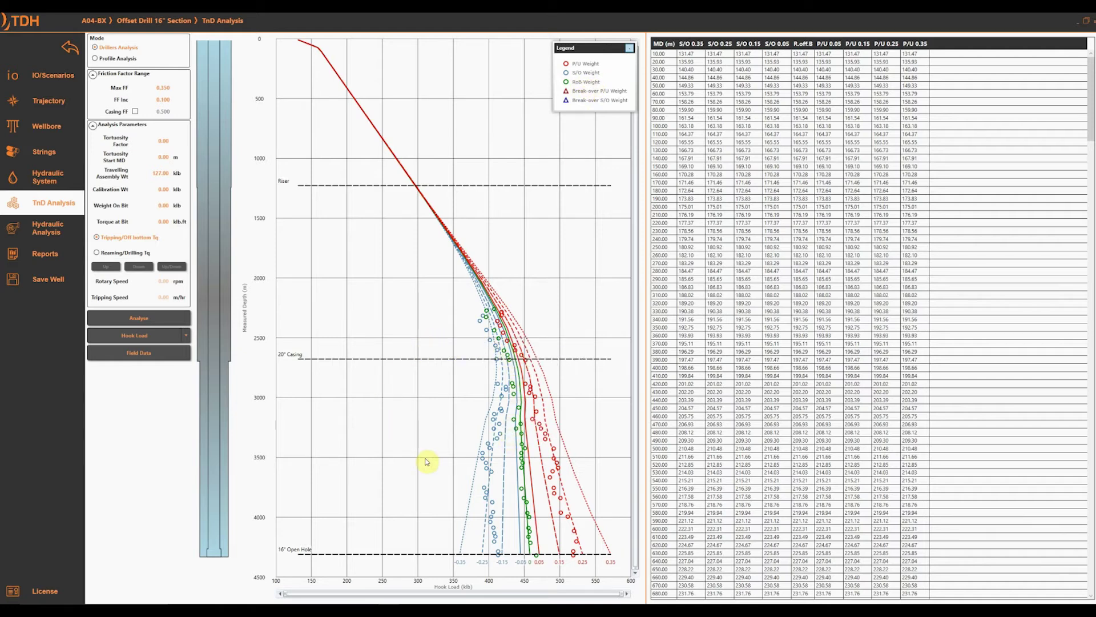
pyautogui.moveTo(521, 389)
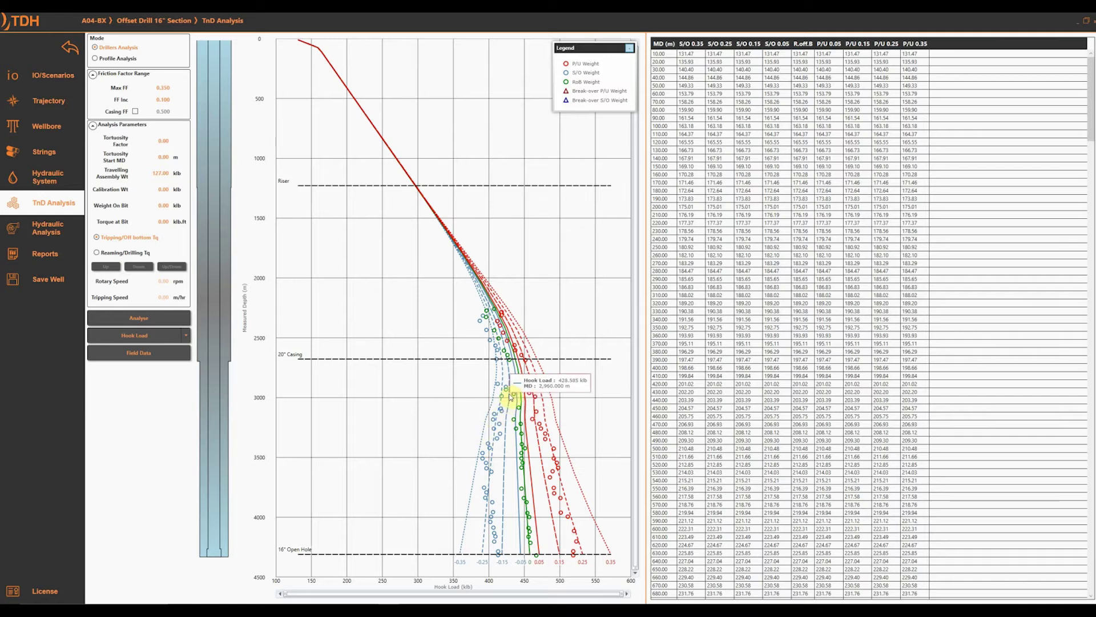
pyautogui.moveTo(521, 445)
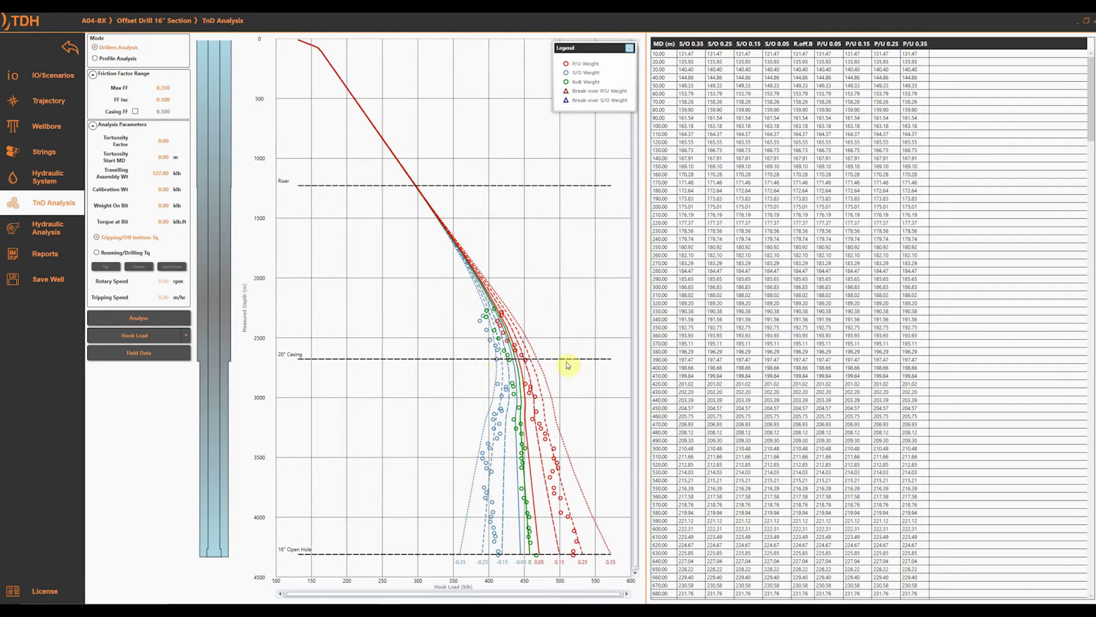
pyautogui.moveTo(466, 319)
# Step: Examine the hook load curves and rotating-off-bottom points up close in the 16" open hole section
pyautogui.click(417, 351)
pyautogui.moveTo(416, 351); pyautogui.dragTo(624, 576)
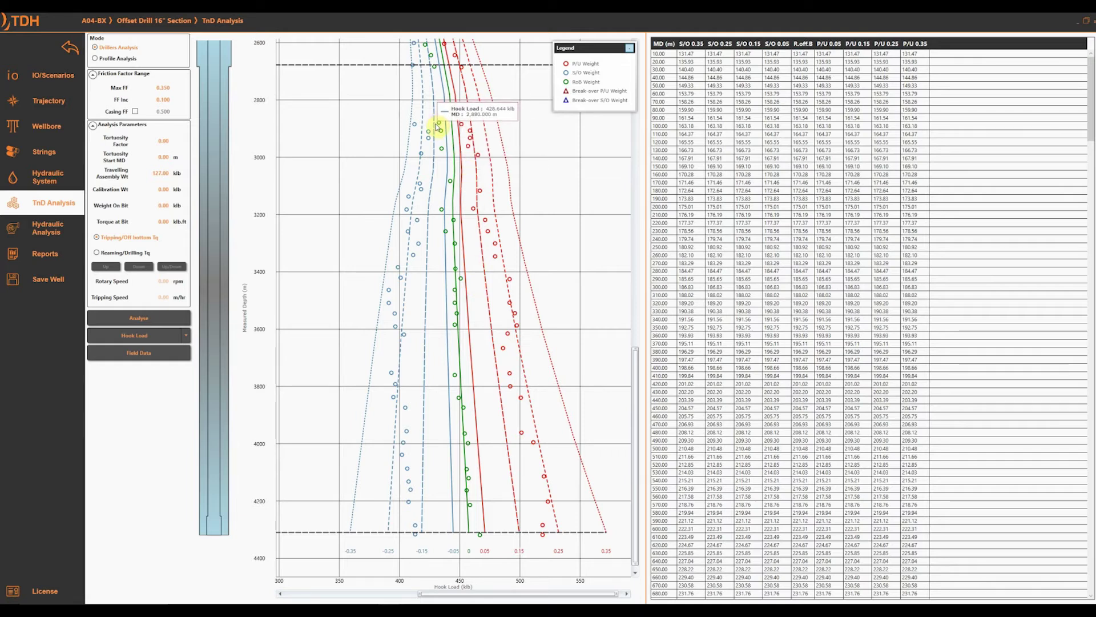
pyautogui.moveTo(441, 58)
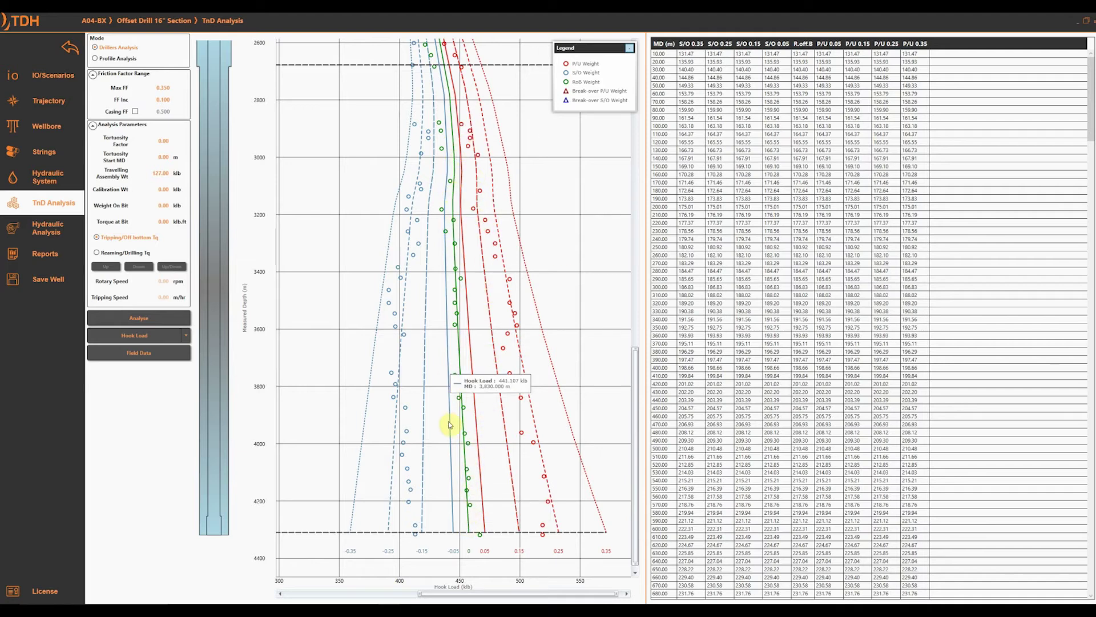
pyautogui.moveTo(456, 186)
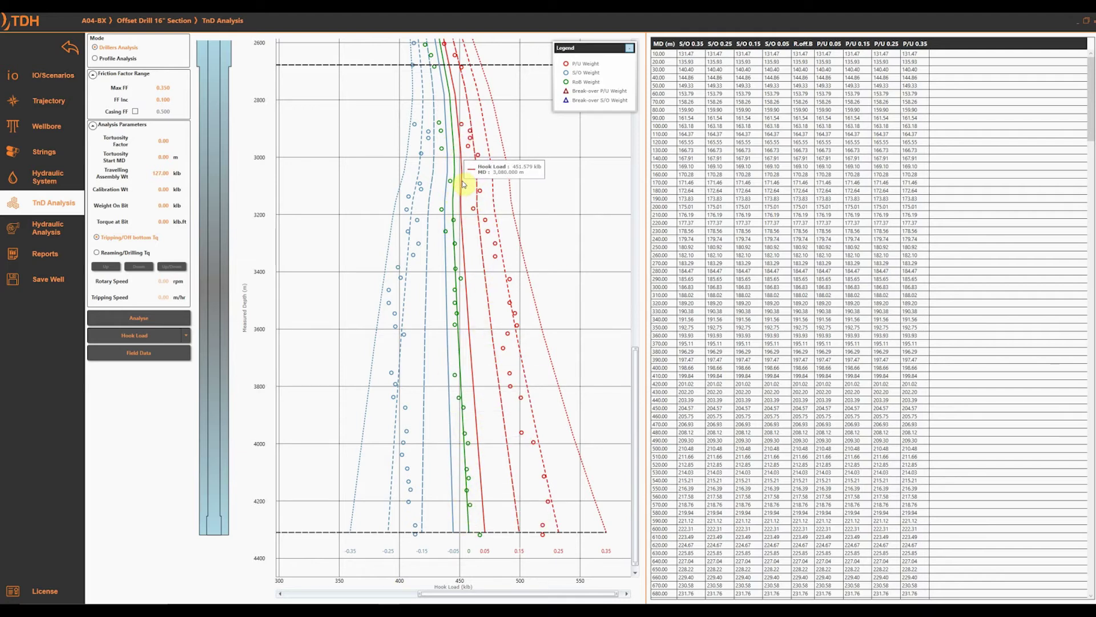
pyautogui.scroll(-5, 463, 179)
pyautogui.scroll(-2, 491, 224)
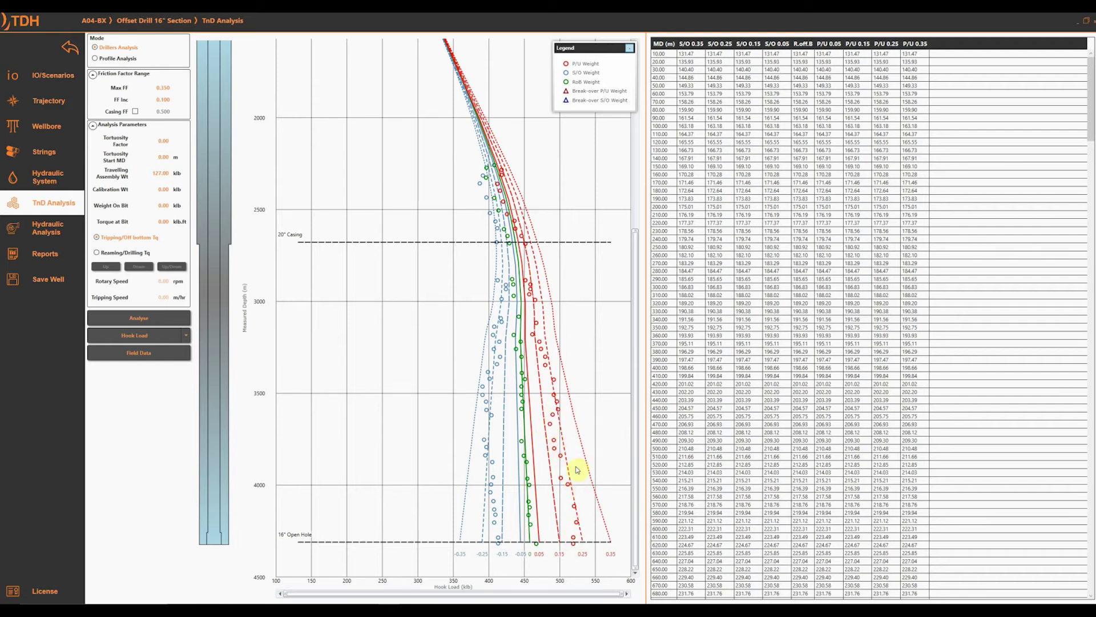
# Step: Compare the slack-off and pick-up weight points with the friction factor curves along the 16" open hole
pyautogui.moveTo(487, 407)
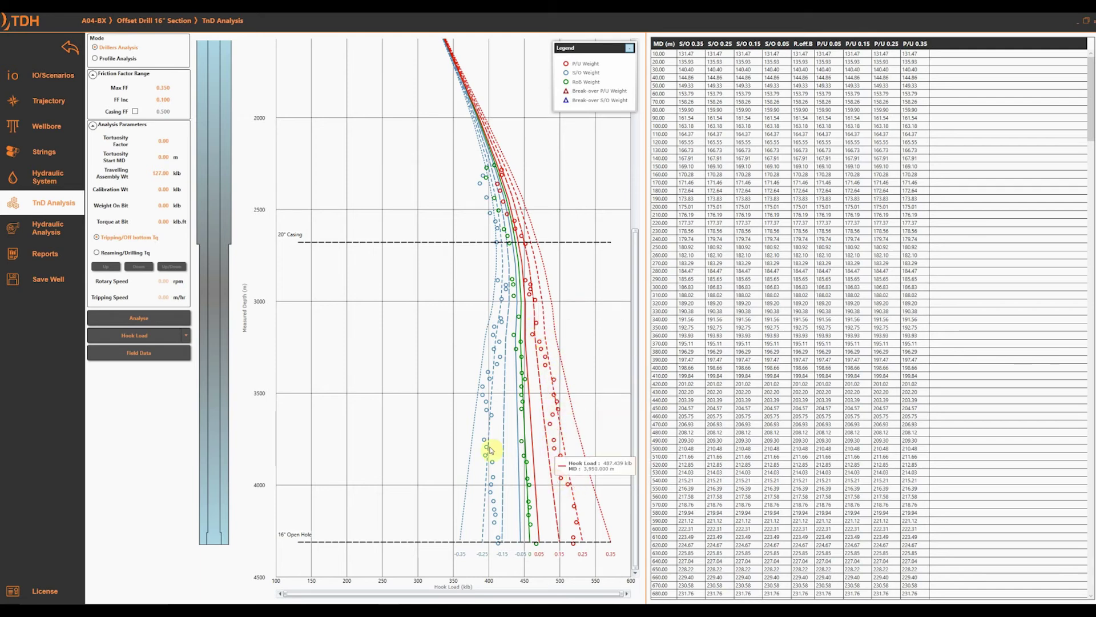
pyautogui.moveTo(504, 275)
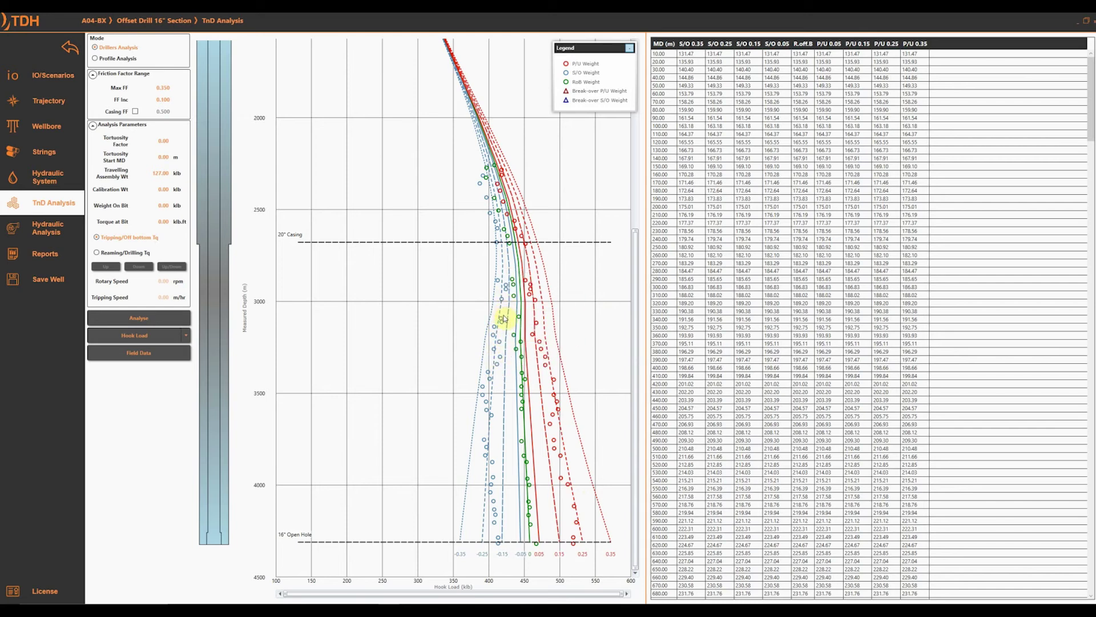
pyautogui.moveTo(491, 404)
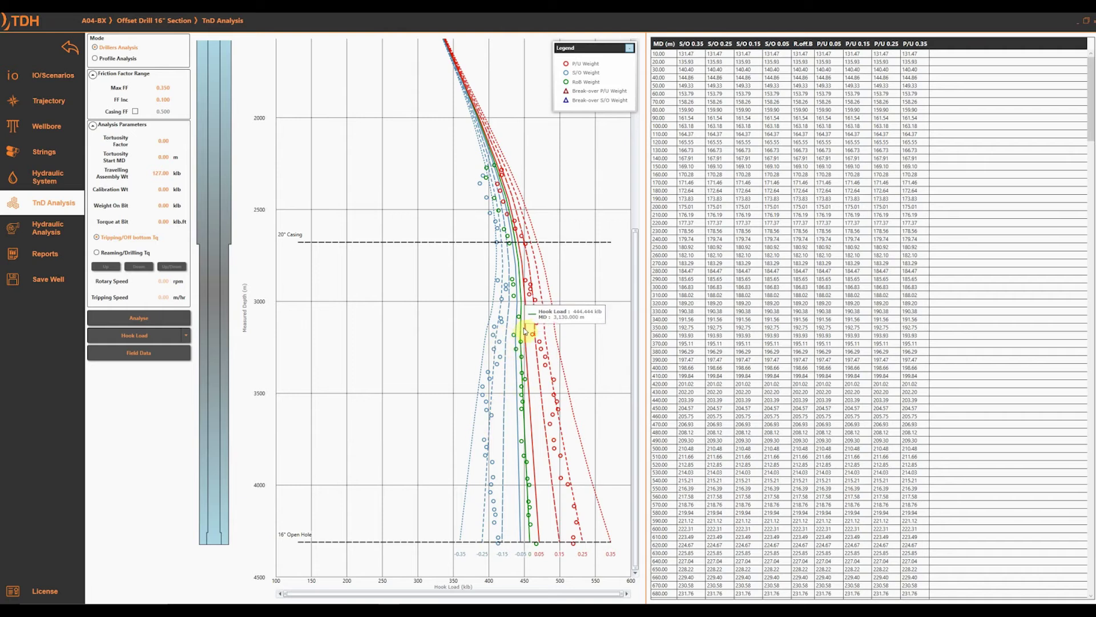
pyautogui.moveTo(556, 396)
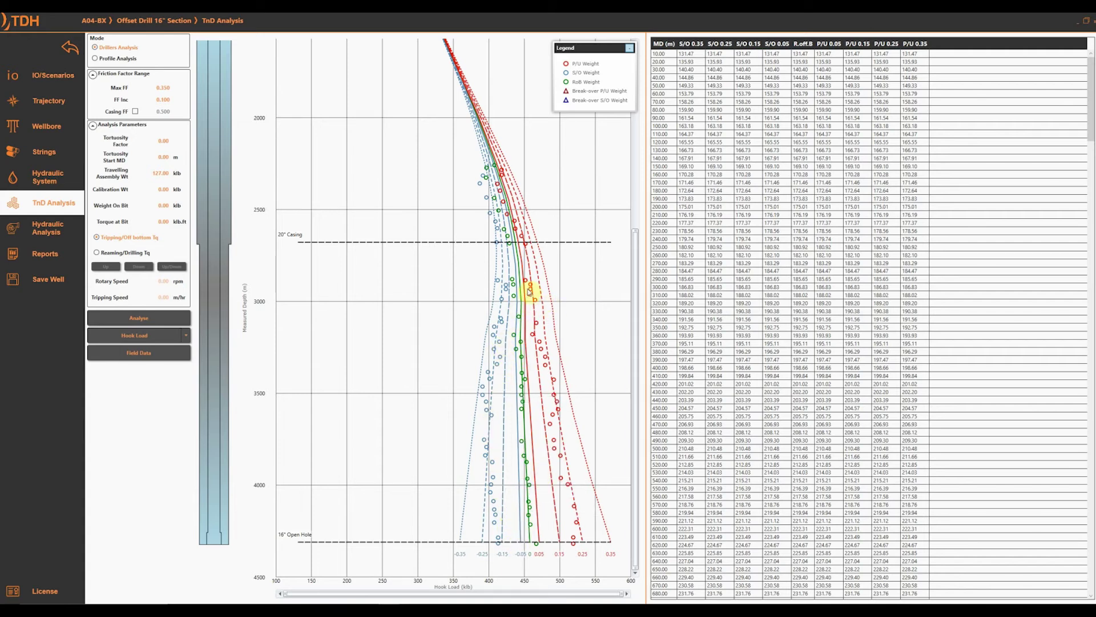
pyautogui.moveTo(591, 472)
pyautogui.moveTo(534, 442)
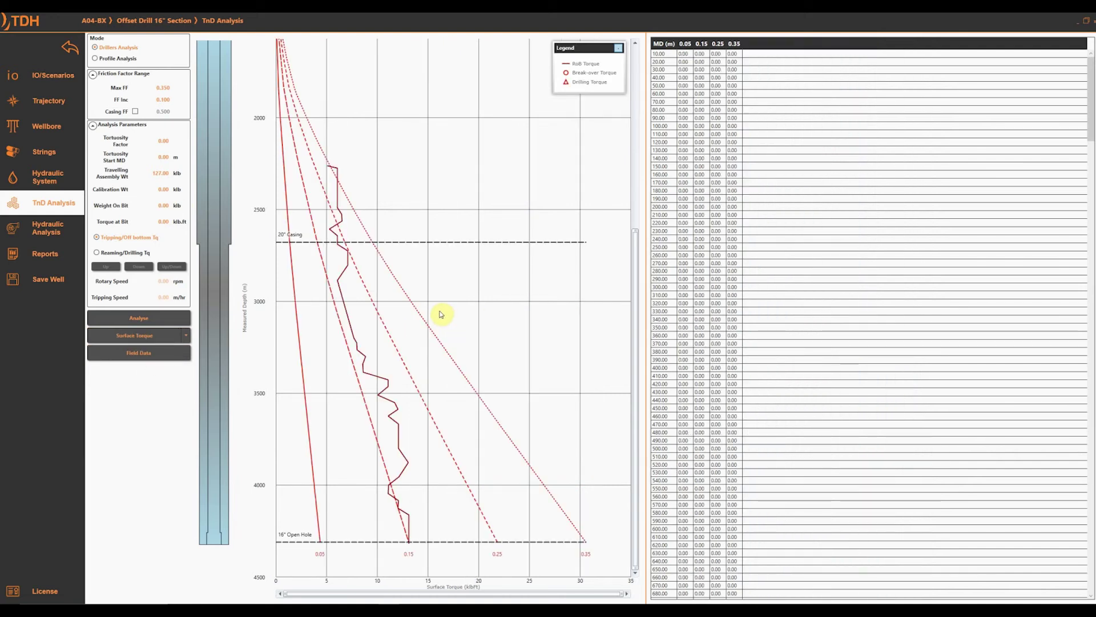
# Step: Compare the recorded off-bottom torque with the surface torque friction factor curves from the 20" casing down to the 16" open hole depth
pyautogui.moveTo(335, 167)
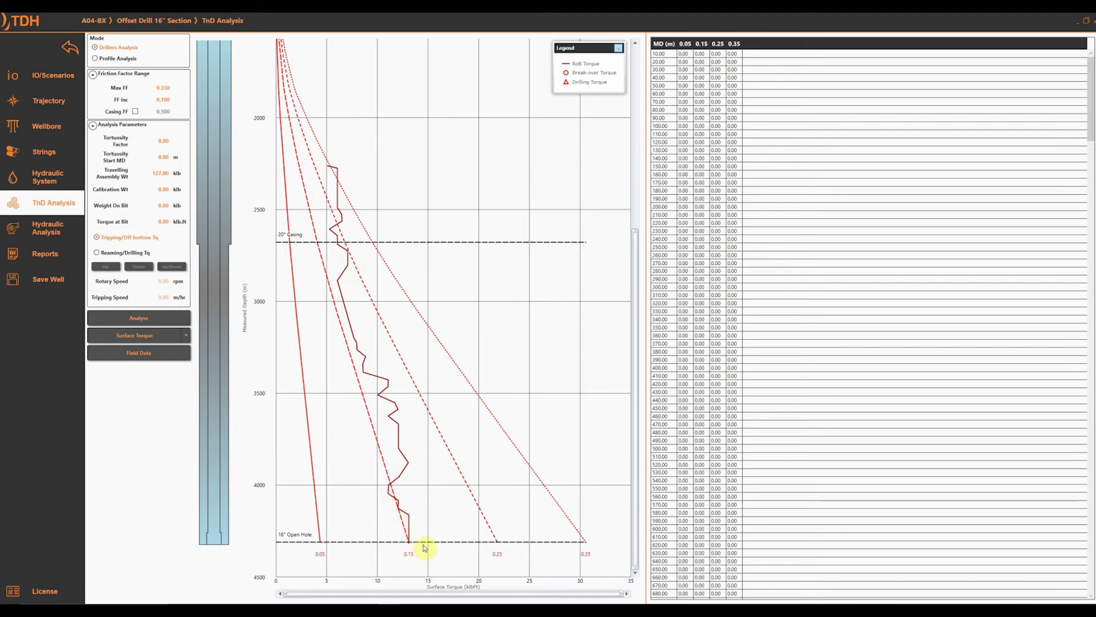
pyautogui.moveTo(403, 514)
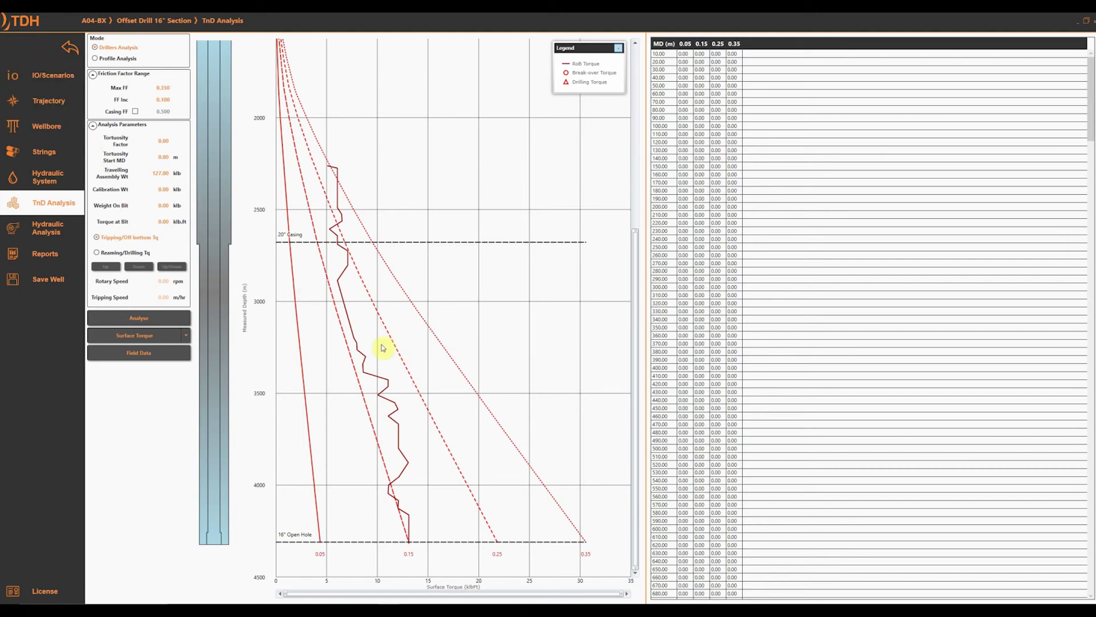
# Step: Make the New Well Drill 16" Section scenario active and open its torque and drag analysis
pyautogui.click(42, 77)
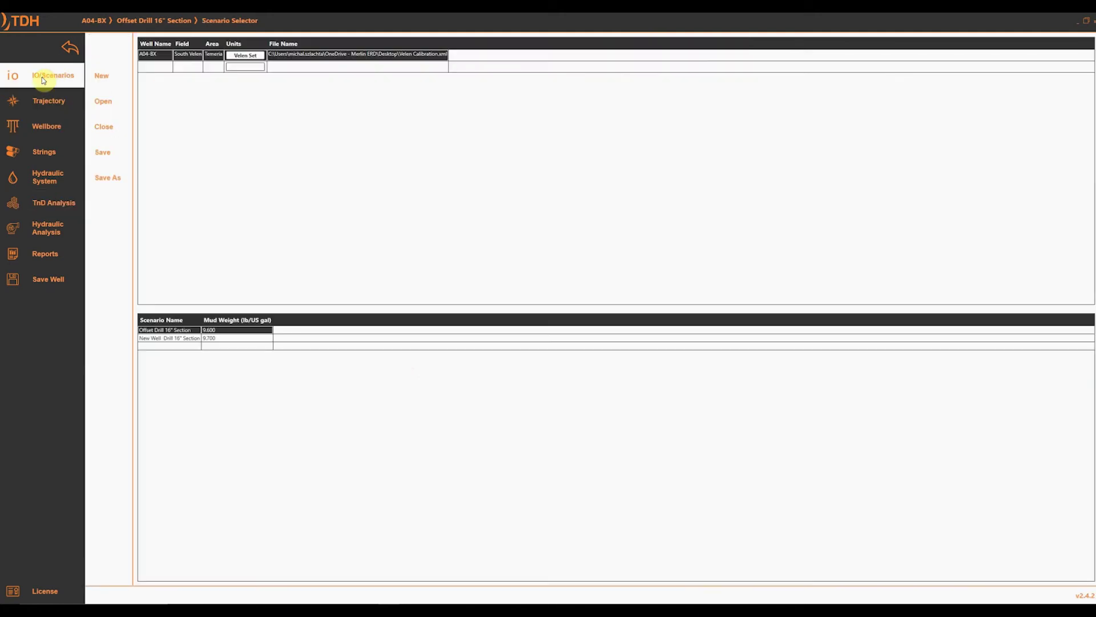
pyautogui.click(183, 340)
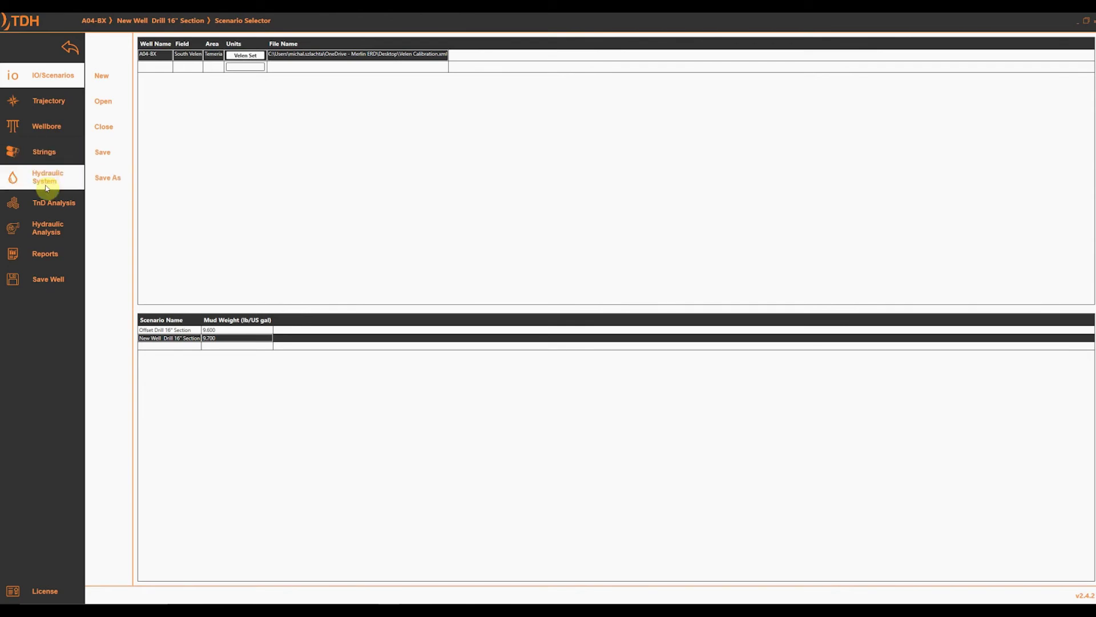
pyautogui.click(50, 208)
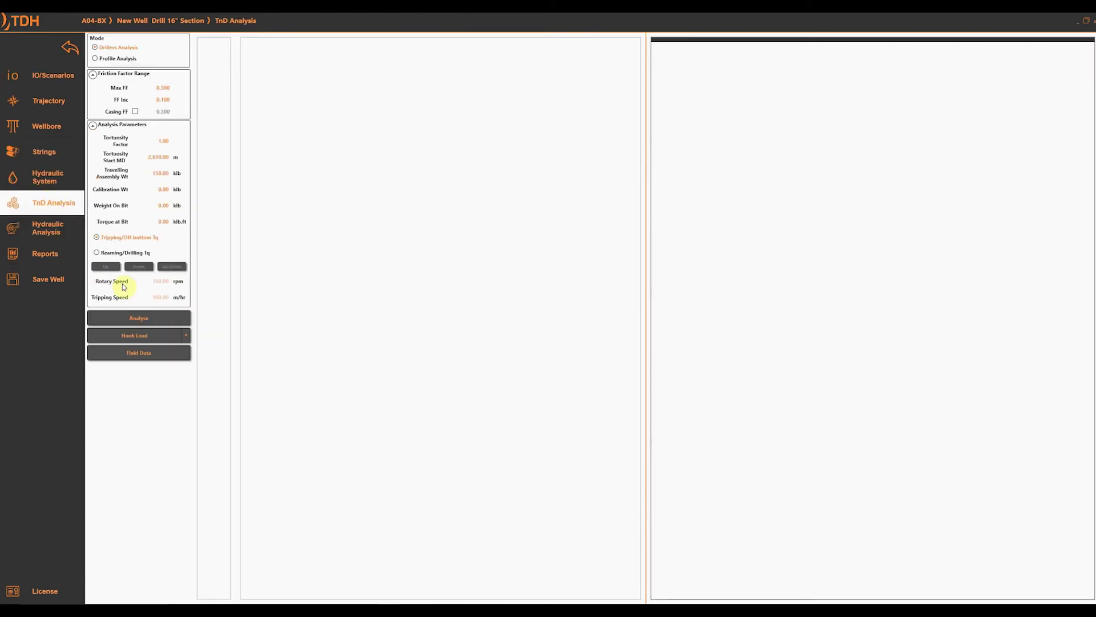
pyautogui.click(54, 77)
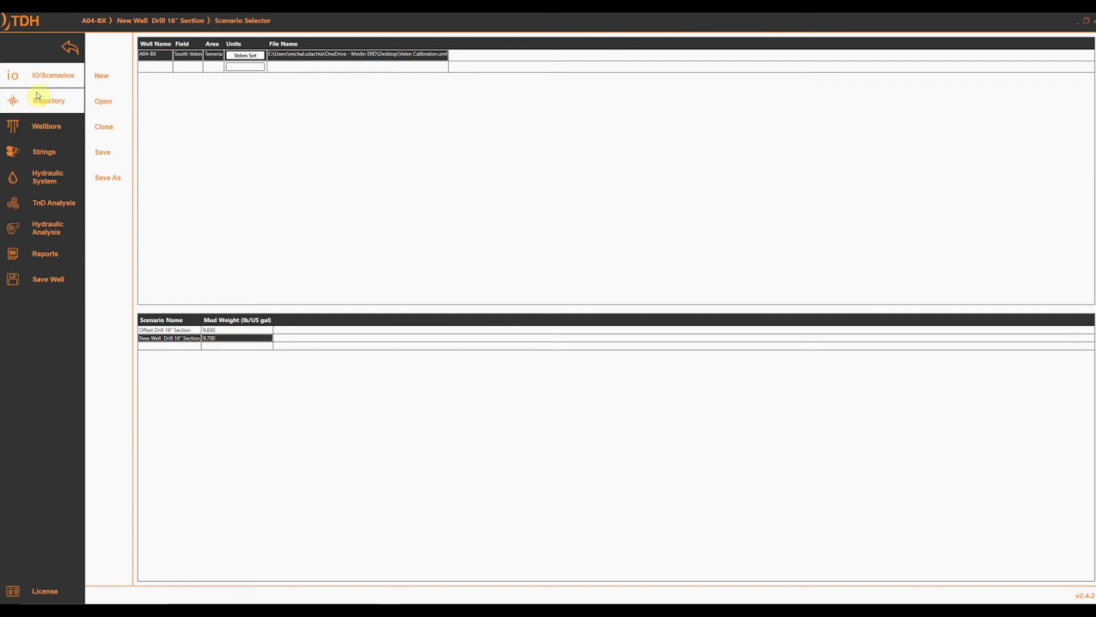
pyautogui.click(43, 204)
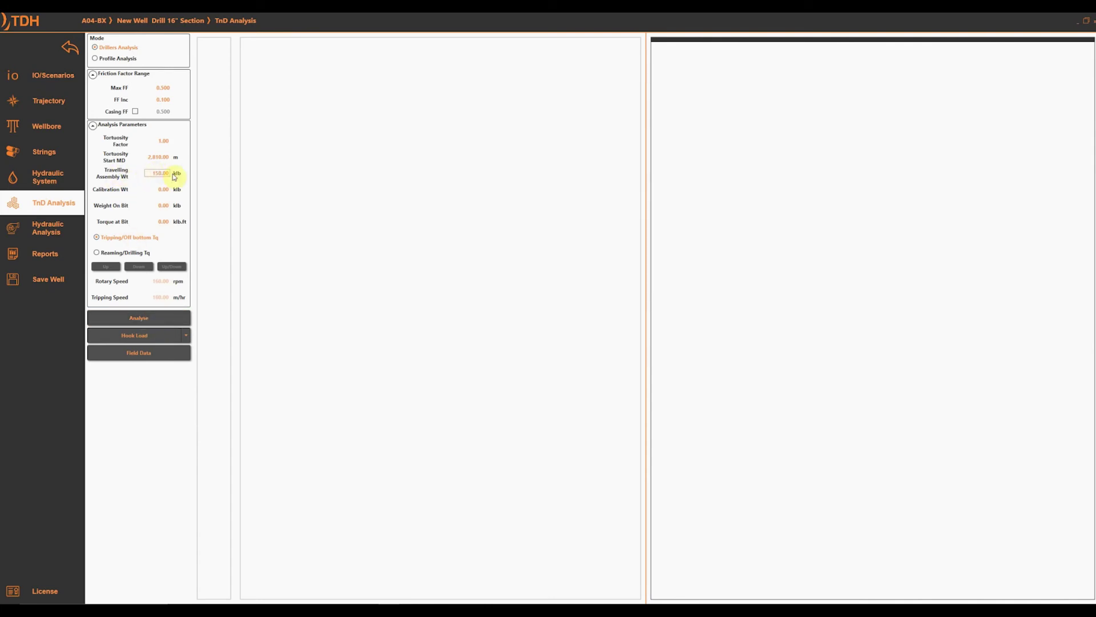
# Step: Check the travelling assembly weight, run the drillers hook load analysis for the new well and reposition the tensile limit label on the chart
pyautogui.moveTo(153, 173); pyautogui.dragTo(163, 174)
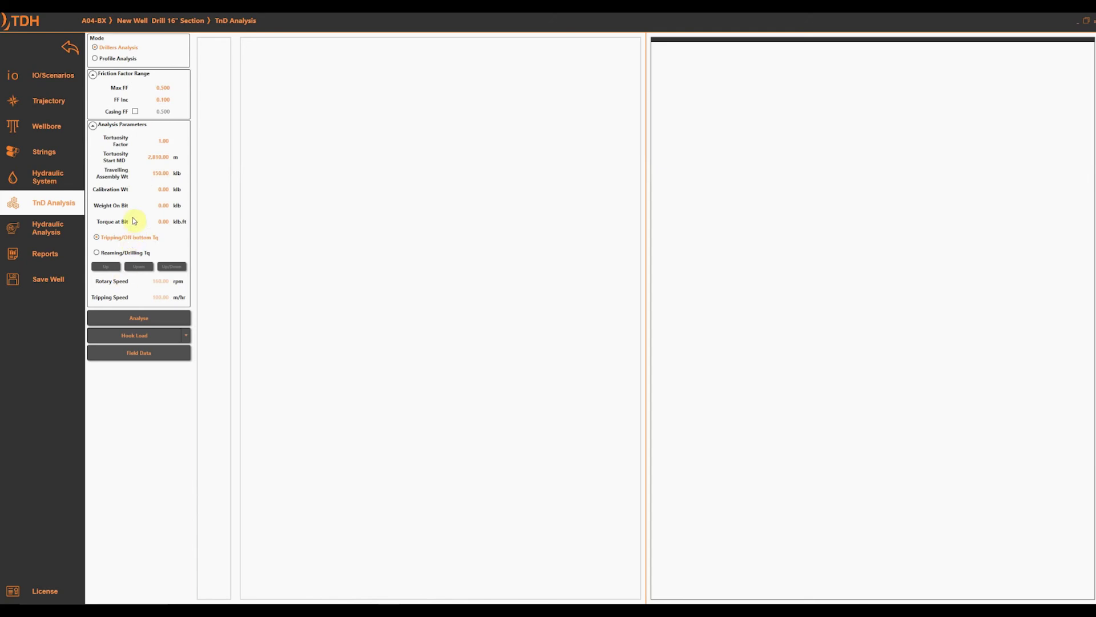
pyautogui.click(128, 318)
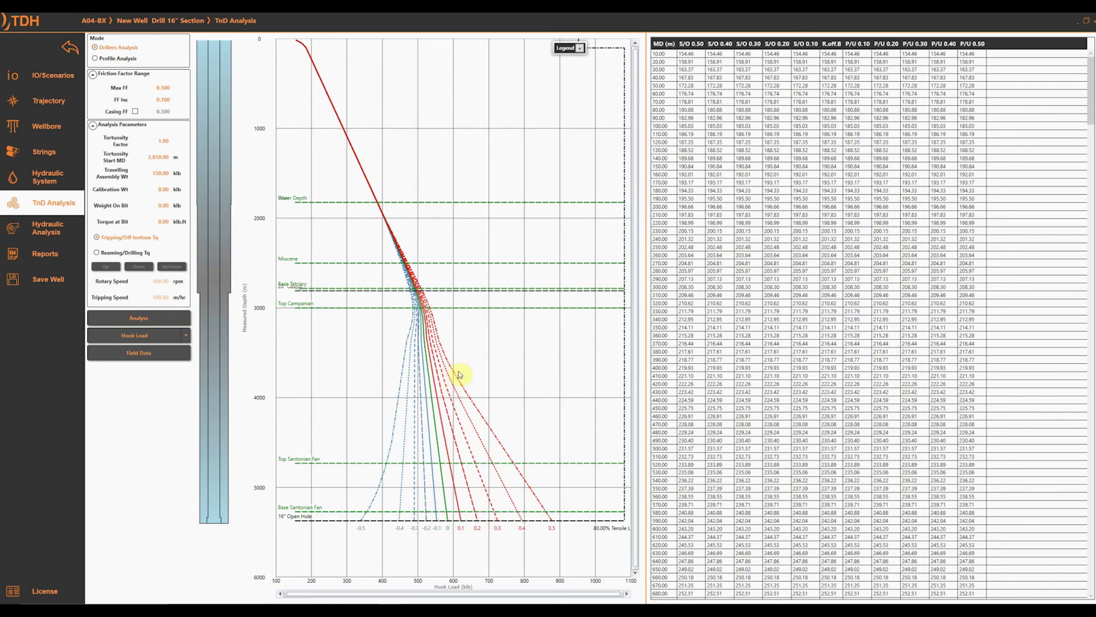
pyautogui.click(577, 433)
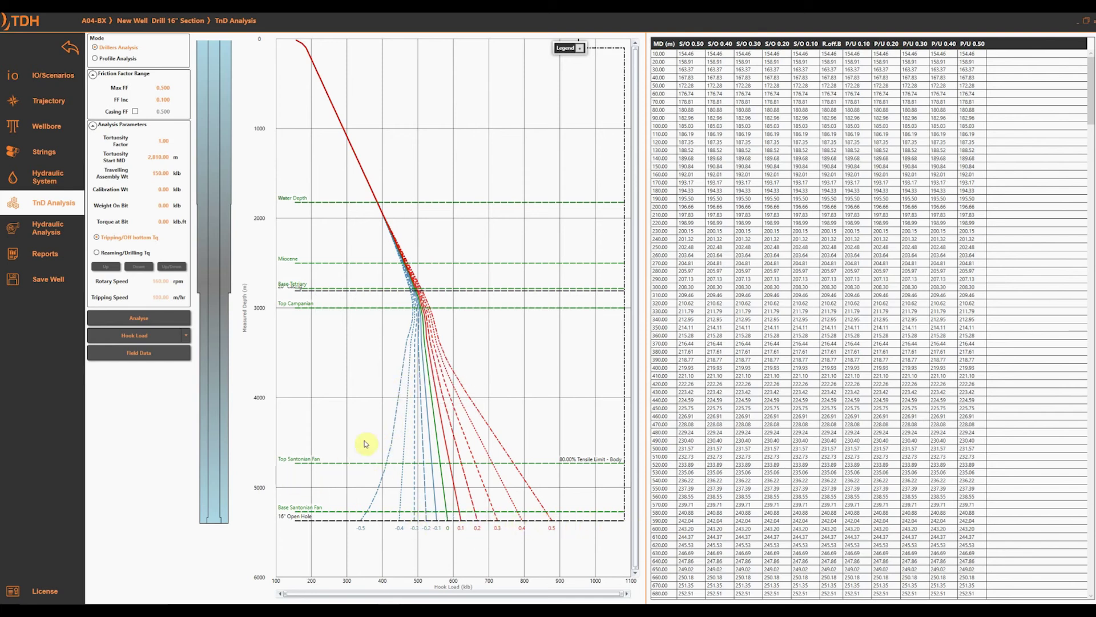
# Step: Run a profile analysis of string tension for the new well at the 5373 m bit depth
pyautogui.click(111, 59)
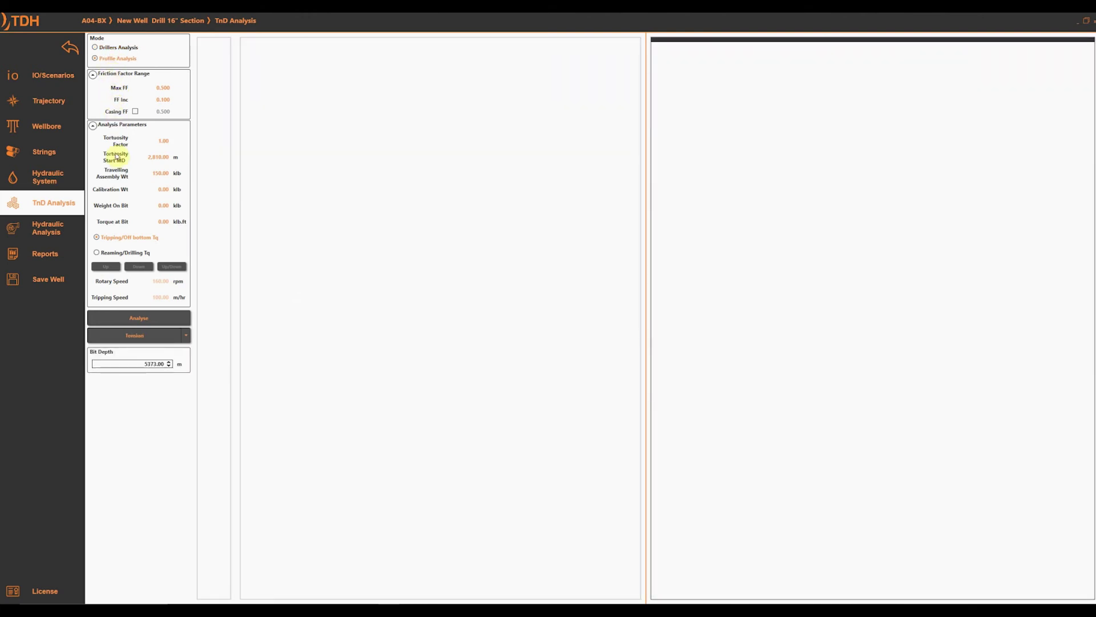
pyautogui.click(142, 318)
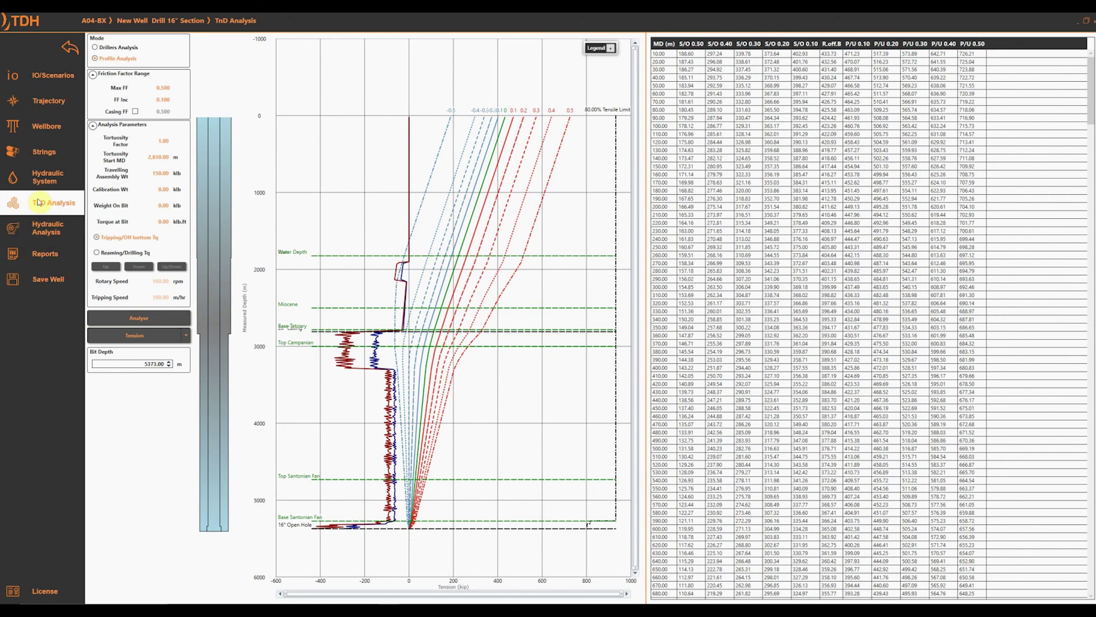
# Step: Return to drillers analysis, rerun it and display the surface torque curves for the new well
pyautogui.click(117, 47)
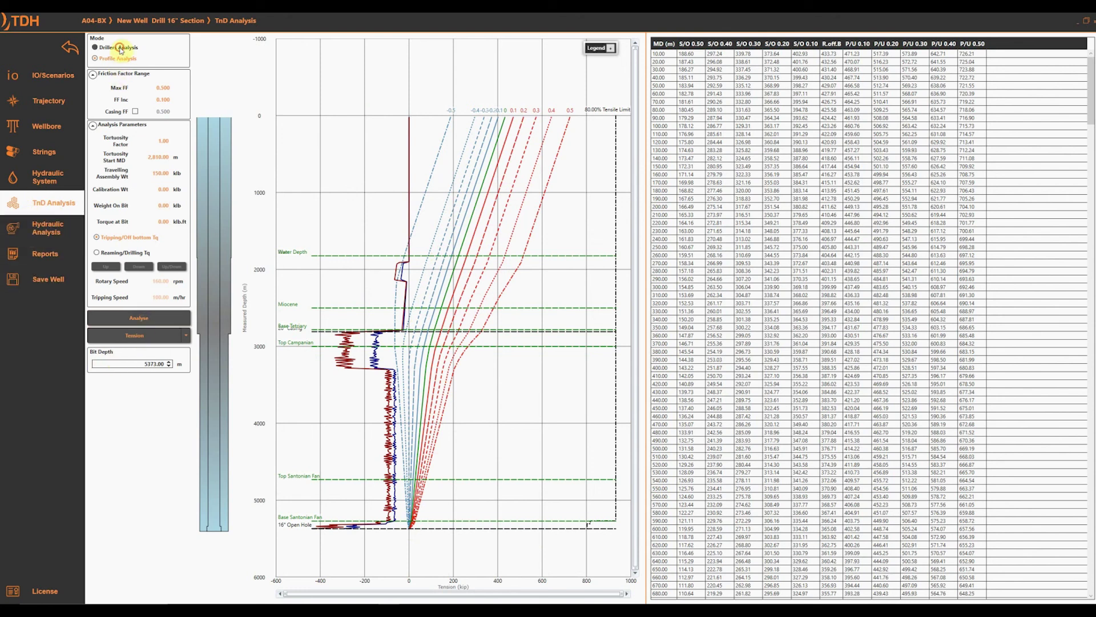
pyautogui.click(140, 320)
pyautogui.click(150, 336)
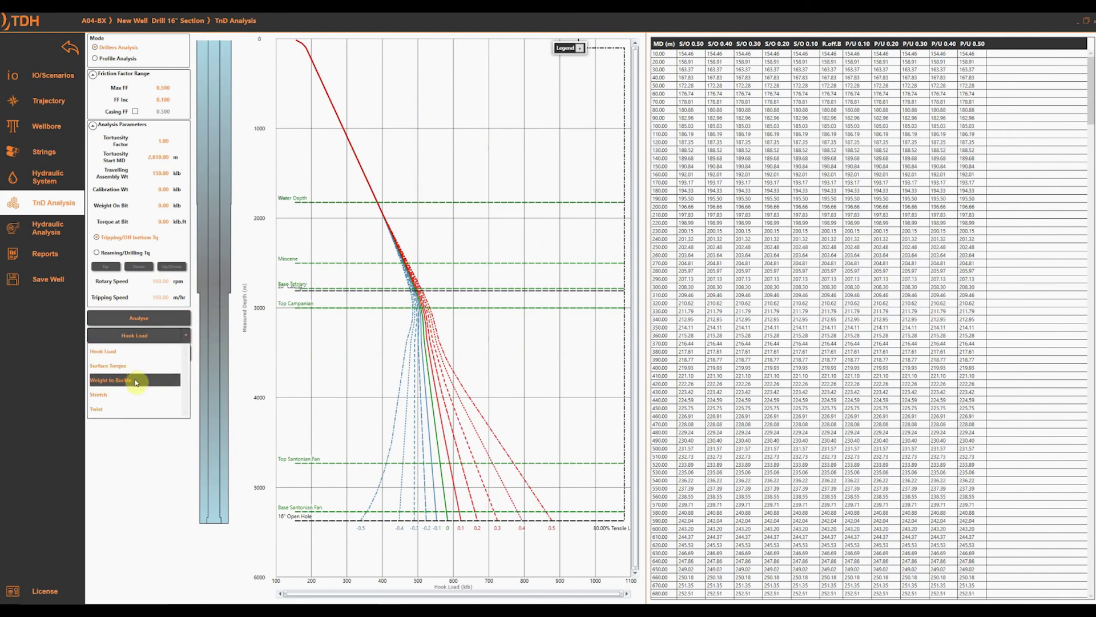
pyautogui.click(140, 367)
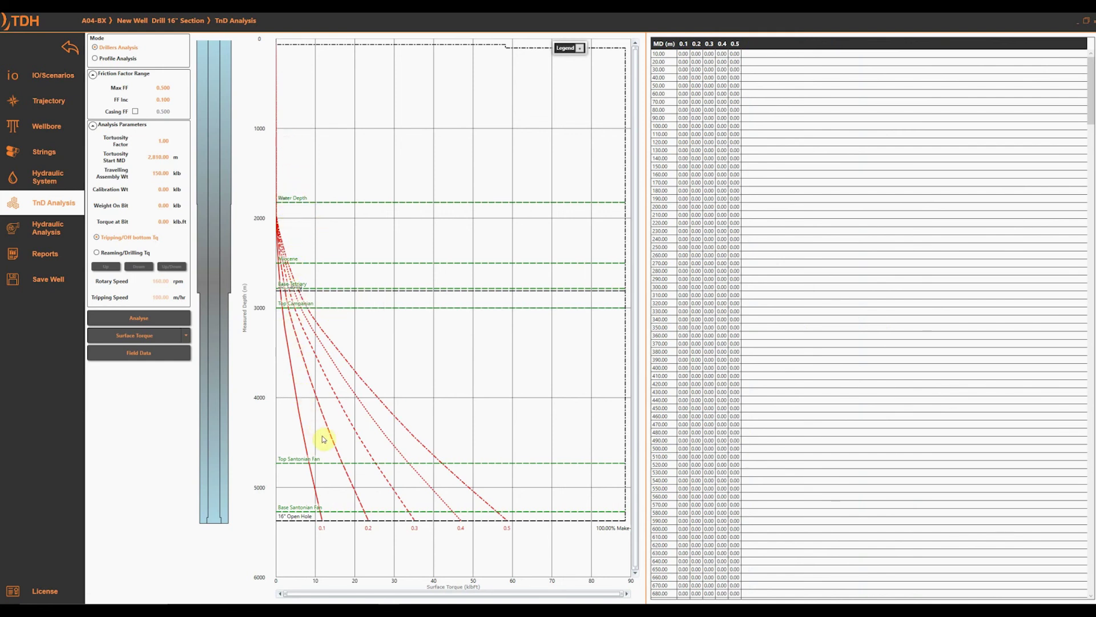
# Step: Compare the 0.2 friction factor surface torque with the make-up torque limit at the 16" section depth, and return to the scenario list
pyautogui.moveTo(369, 524)
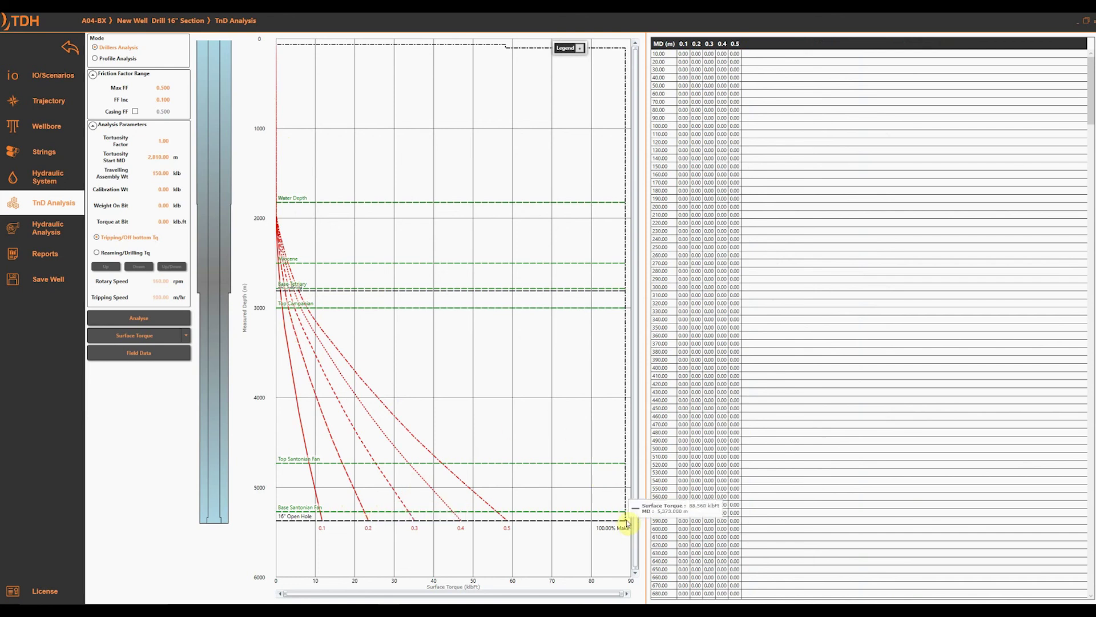
pyautogui.moveTo(625, 522)
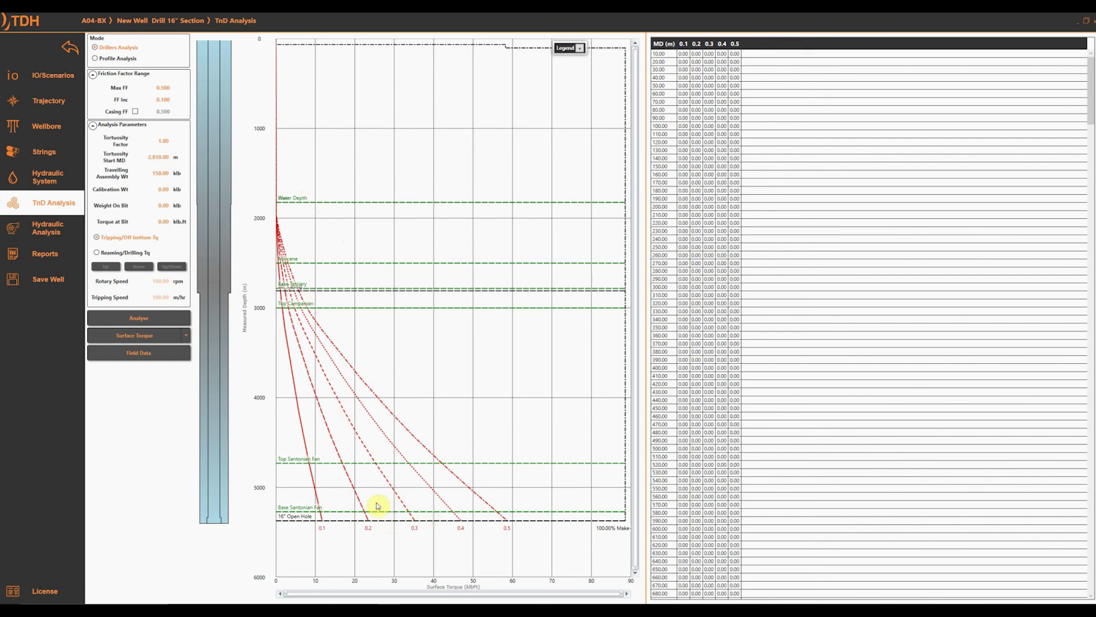
pyautogui.click(37, 73)
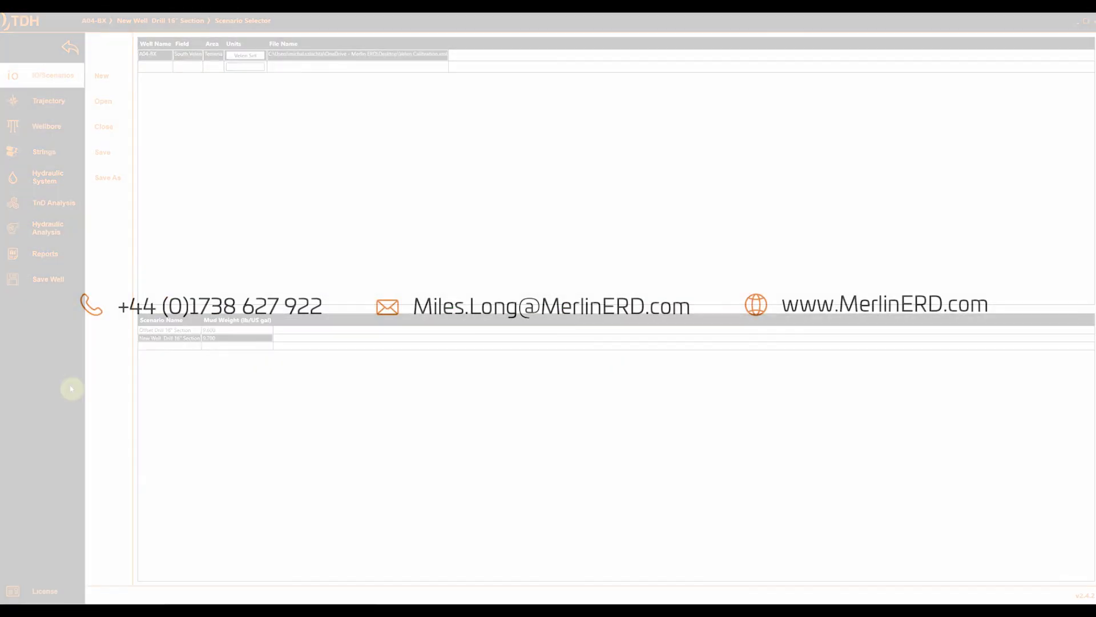